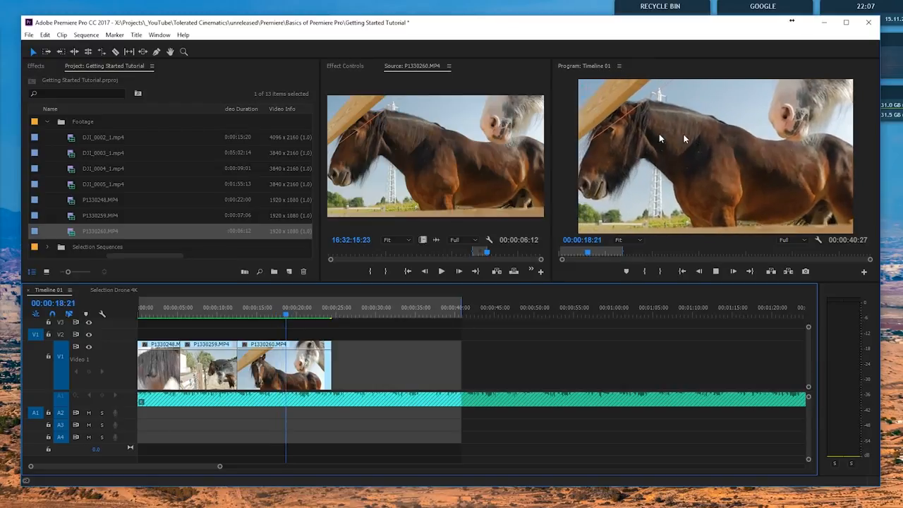
- Play back the hard cut between the P1330248.MP4 and P1330259.MP4 clips on the timeline
{"action": "left_click", "coordinate": [146, 315]}
{"action": "left_click_drag", "start_coordinate": [153, 322], "coordinate": [176, 333]}
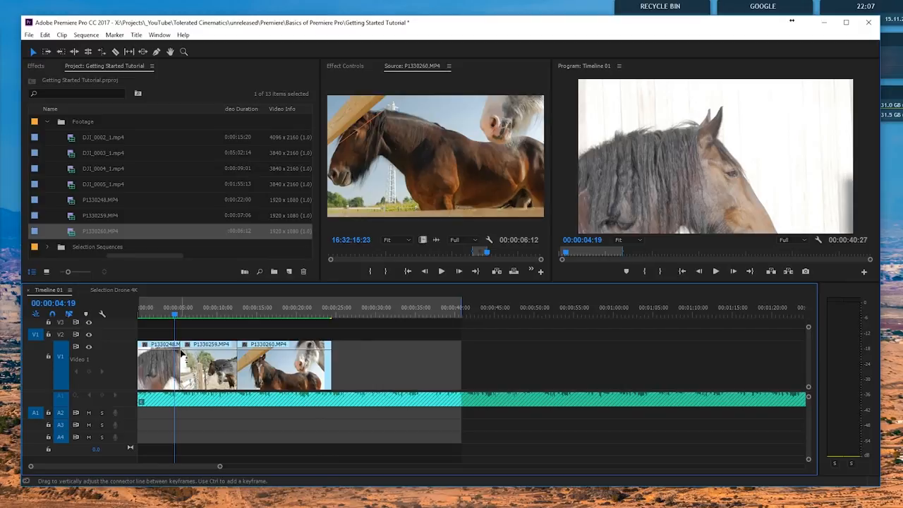
{"action": "key", "text": "space"}
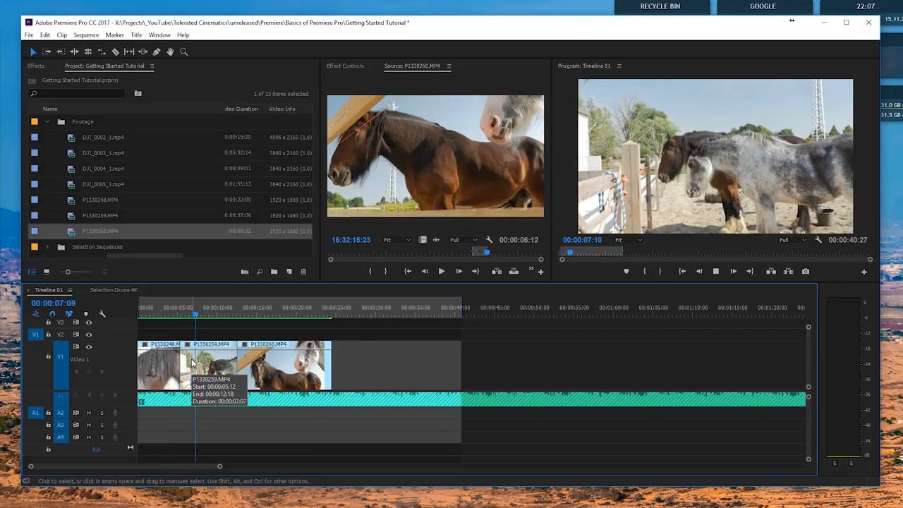
{"action": "key", "text": "space"}
{"action": "left_click", "coordinate": [163, 304]}
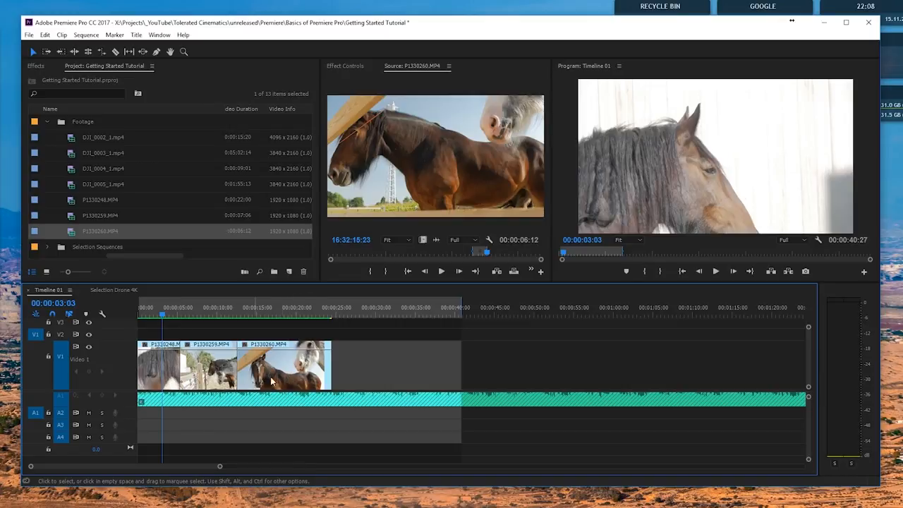
- Try cutting off the tail of the P1330260.MP4 clip at about 22 seconds with the Razor tool
{"action": "key", "text": "c"}
{"action": "left_click", "coordinate": [312, 370]}
{"action": "key", "text": "v"}
{"action": "left_click", "coordinate": [325, 368]}
{"action": "key", "text": "Delete"}
{"action": "left_click", "coordinate": [303, 371]}
{"action": "key", "text": "ctrl+z"}
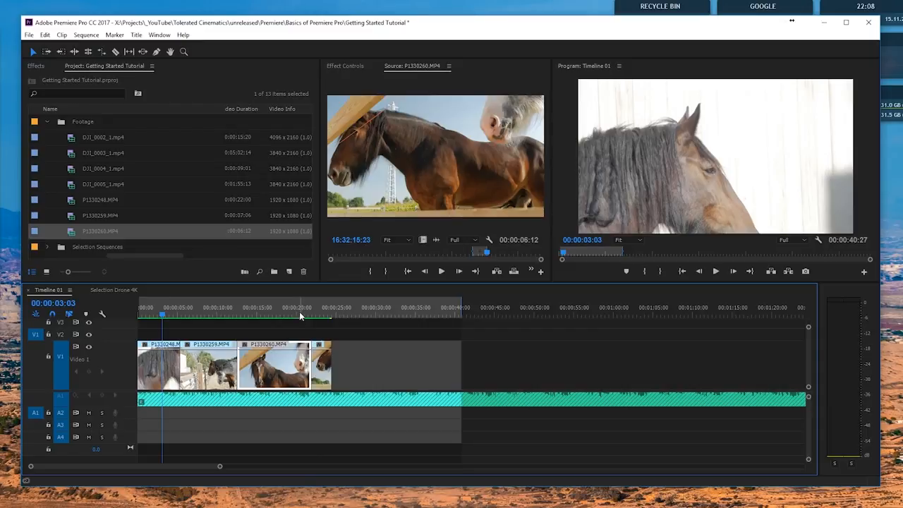
- Trim the end of the P1330260.MP4 clip to 00:00:22:06 and place a copy of P1330259.MP4 directly after it
{"action": "left_click_drag", "start_coordinate": [295, 313], "coordinate": [314, 318]}
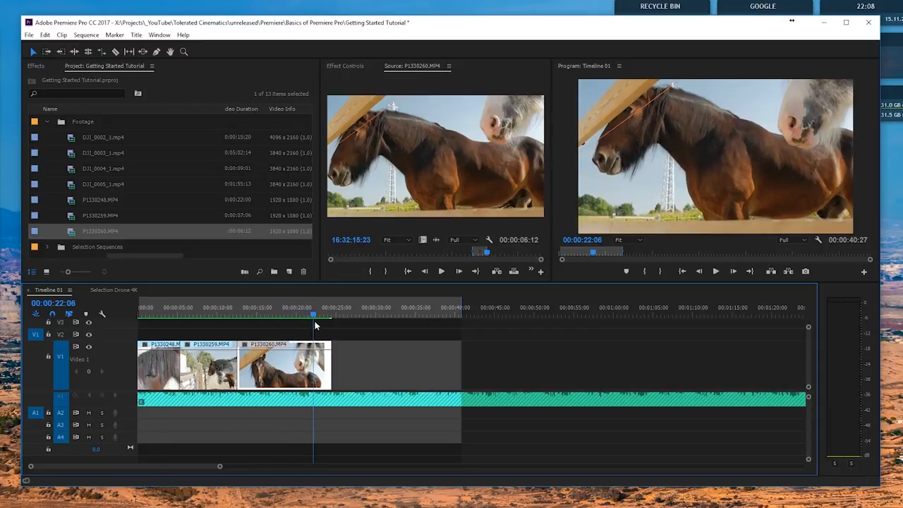
{"action": "key", "text": "w"}
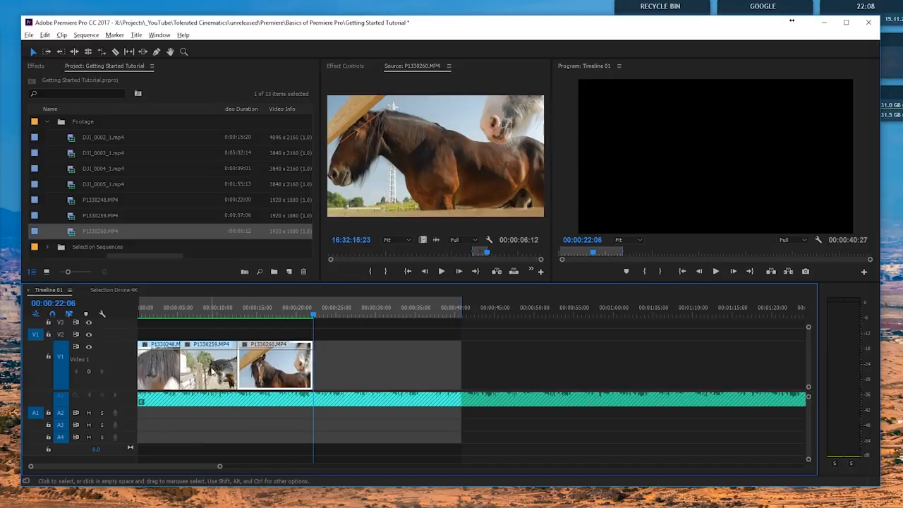
{"action": "left_click_drag", "start_coordinate": [211, 371], "coordinate": [346, 368]}
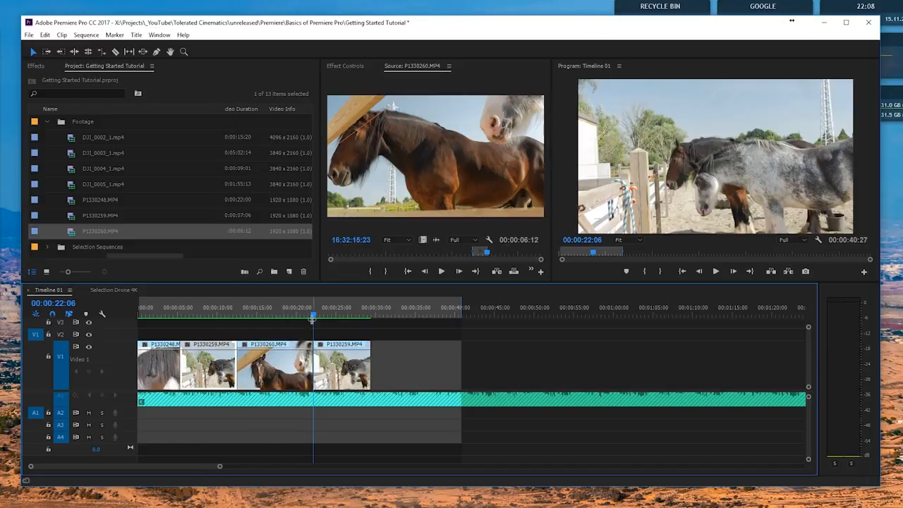
{"action": "left_click_drag", "start_coordinate": [313, 317], "coordinate": [298, 356]}
{"action": "key", "text": "space"}
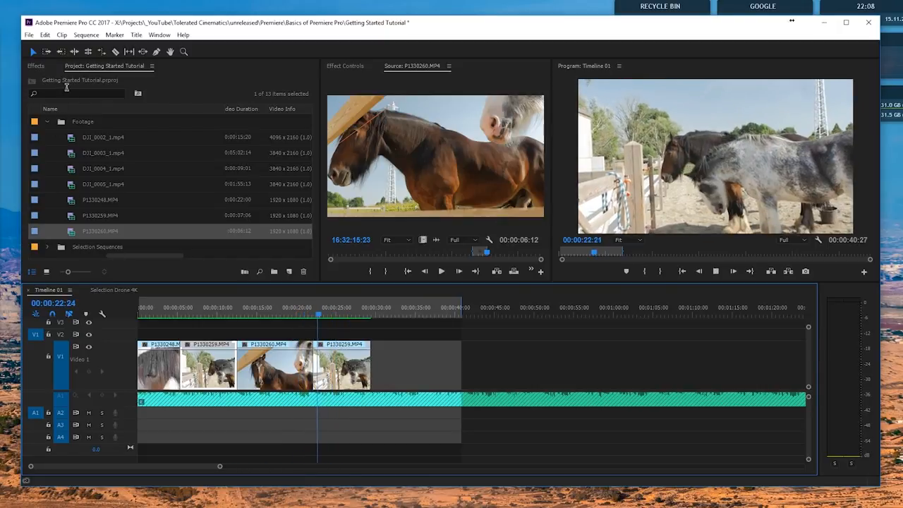
- Apply the Cross Dissolve video transition to the cut between P1330260.MP4 and the last P1330259.MP4 clip
{"action": "left_click", "coordinate": [35, 66]}
{"action": "left_click", "coordinate": [29, 142]}
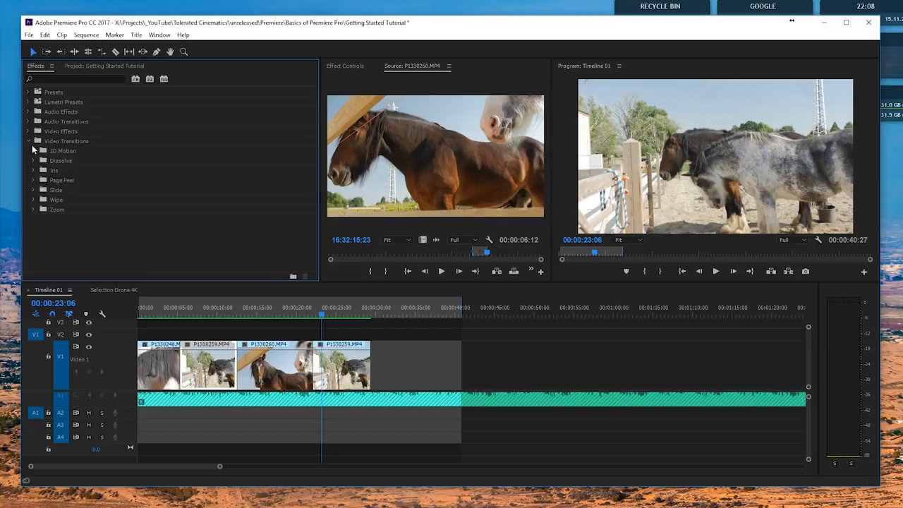
{"action": "left_click", "coordinate": [32, 151]}
{"action": "left_click", "coordinate": [33, 160]}
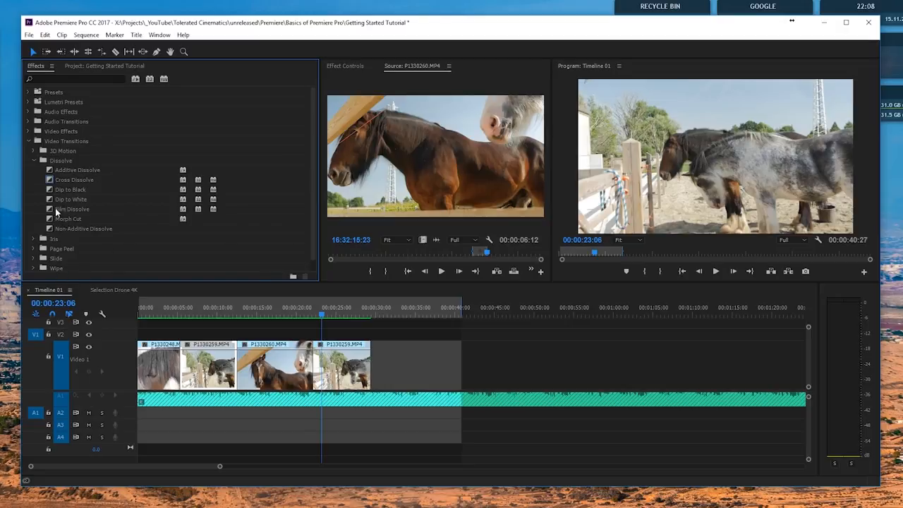
{"action": "left_click", "coordinate": [33, 160]}
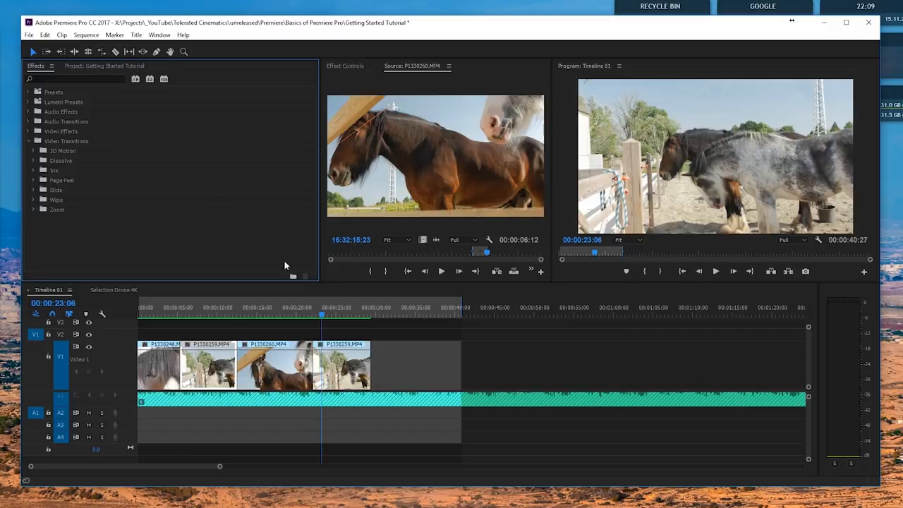
{"action": "left_click", "coordinate": [33, 161]}
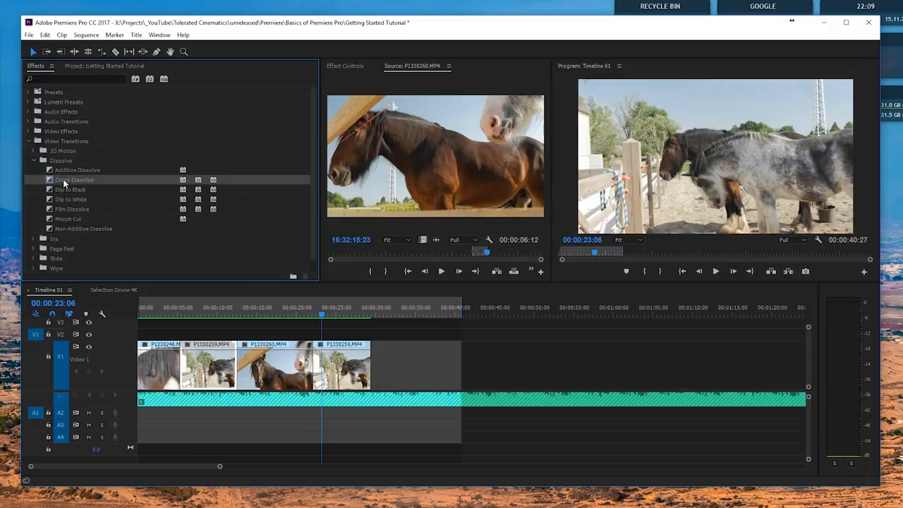
{"action": "mouse_move", "coordinate": [63, 178]}
{"action": "left_mouse_down"}
{"action": "mouse_move", "coordinate": [311, 372]}
{"action": "mouse_move", "coordinate": [147, 203]}
{"action": "mouse_move", "coordinate": [68, 186]}
{"action": "left_mouse_up"}
{"action": "left_click_drag", "start_coordinate": [291, 341], "coordinate": [310, 363]}
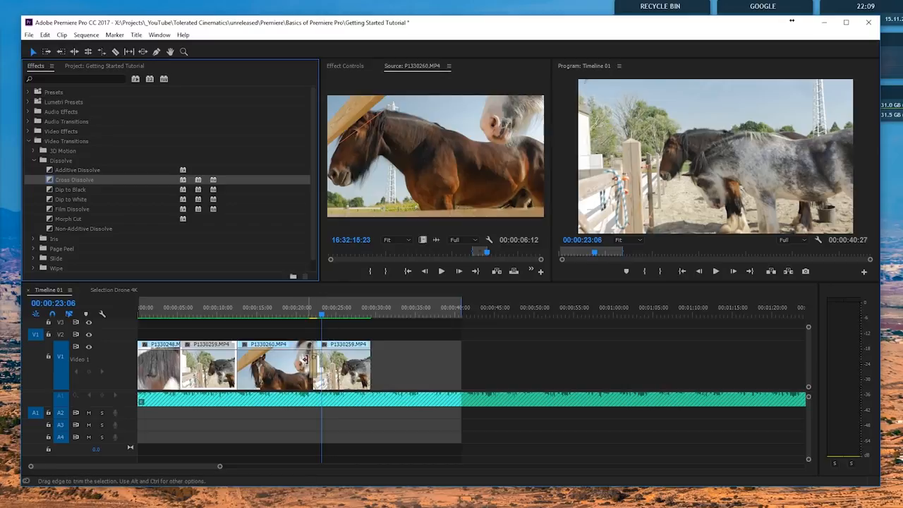
- Preview the cross dissolve before the last clip and lengthen it to about 6 seconds around the cut
{"action": "key", "text": "equal"}
{"action": "key", "text": "equal"}
{"action": "key", "text": "equal"}
{"action": "left_click", "coordinate": [315, 314]}
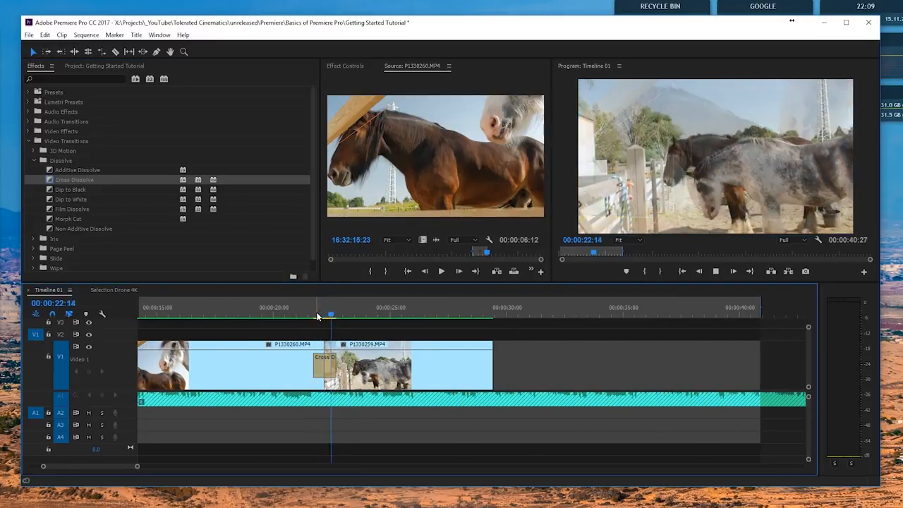
{"action": "key", "text": "space"}
{"action": "left_click_drag", "start_coordinate": [333, 363], "coordinate": [390, 362]}
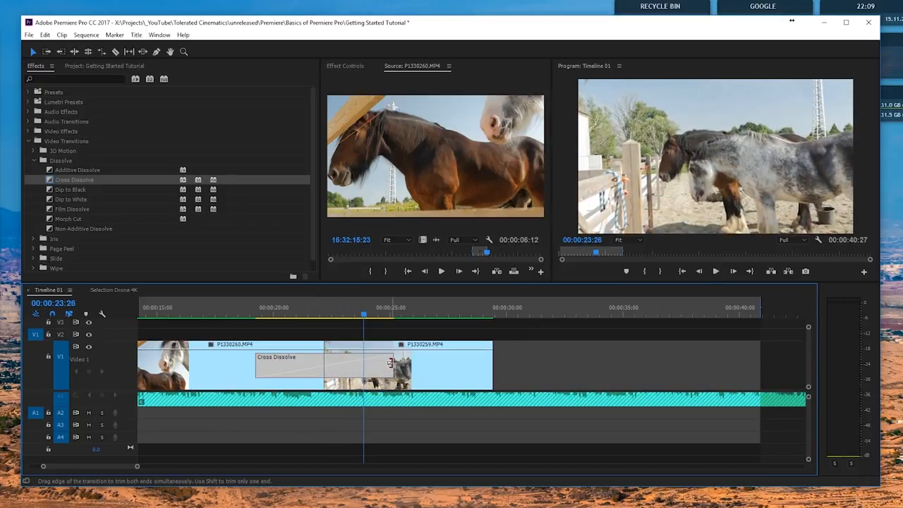
{"action": "left_click", "coordinate": [255, 313]}
{"action": "key", "text": "space"}
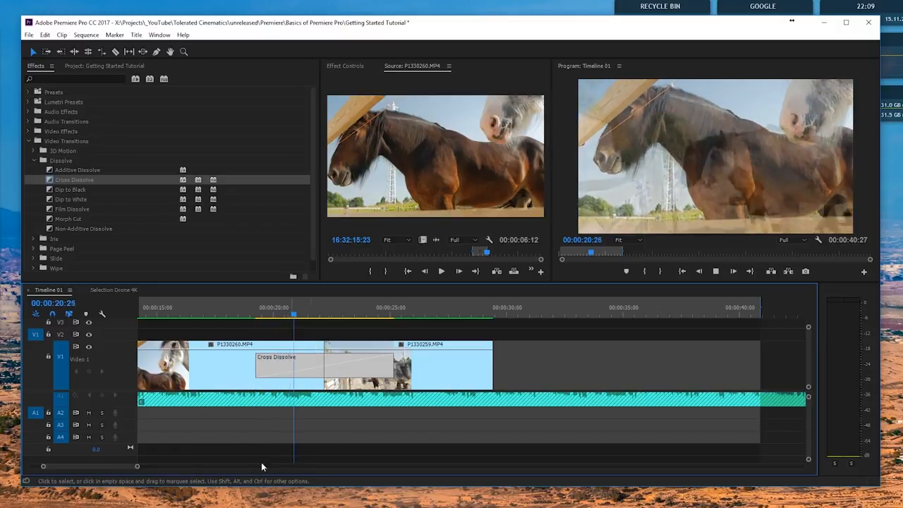
- Set Cross Dissolve as the default transition
{"action": "left_click_drag", "start_coordinate": [99, 466], "coordinate": [89, 466]}
{"action": "left_click", "coordinate": [402, 308]}
{"action": "key", "text": "="}
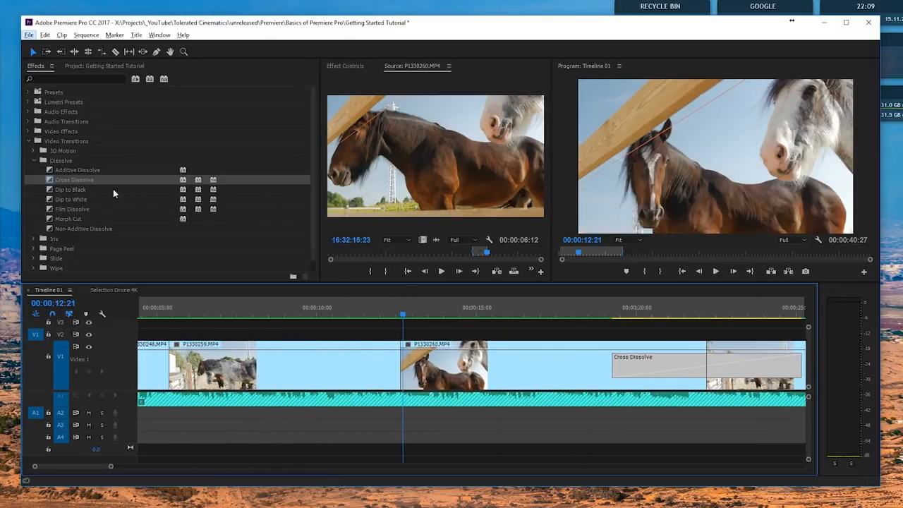
{"action": "right_click", "coordinate": [87, 180]}
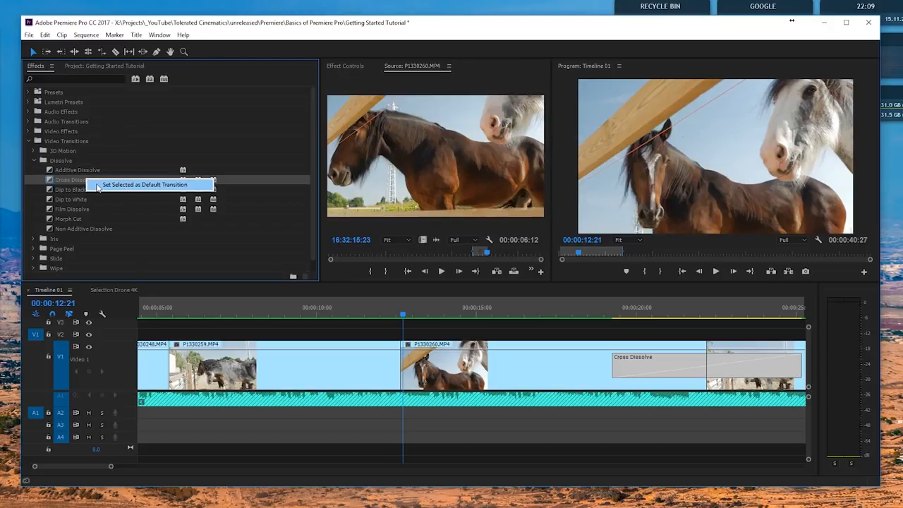
{"action": "right_click", "coordinate": [69, 183]}
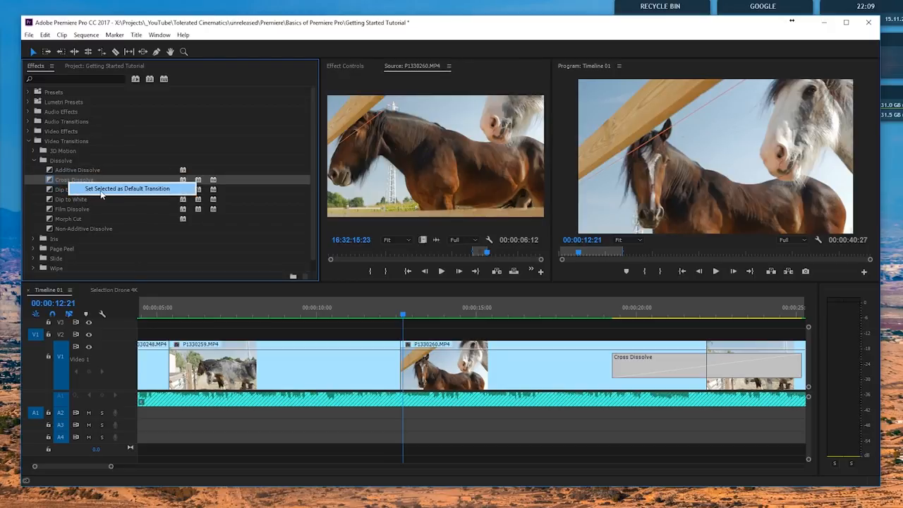
{"action": "left_click", "coordinate": [174, 196]}
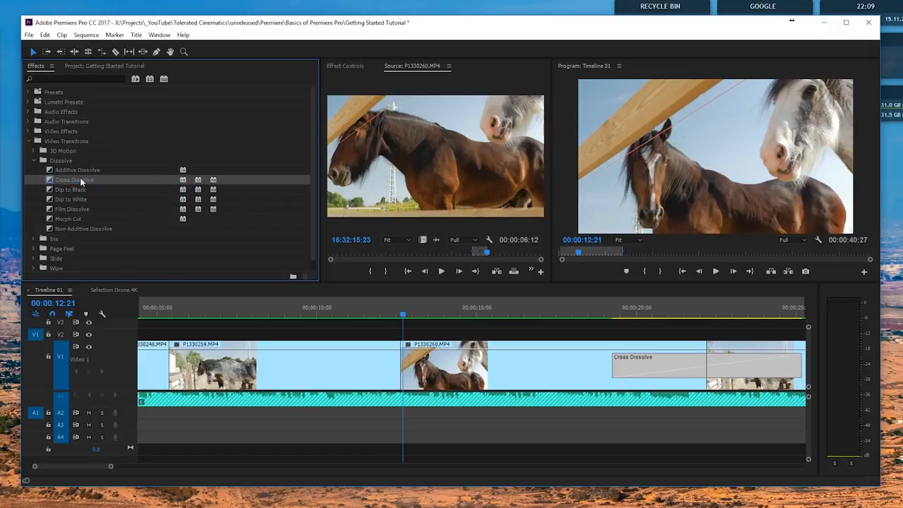
- Apply the default transition to the cut between the second clip, P1330259.MP4, and P1330260.MP4
{"action": "left_click_drag", "start_coordinate": [365, 331], "coordinate": [430, 369]}
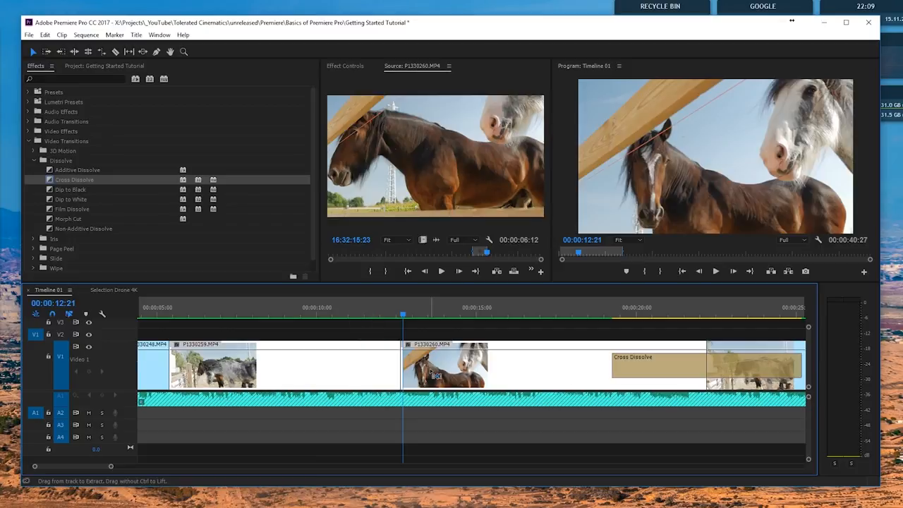
{"action": "key", "text": "ctrl+d"}
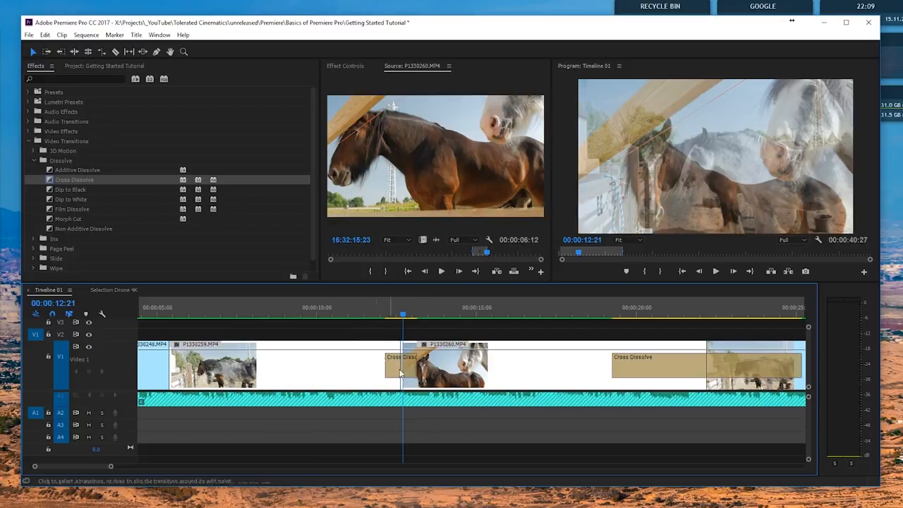
{"action": "key", "text": "minus"}
{"action": "scroll", "coordinate": [233, 368], "scroll_direction": "down", "scroll_amount": 2}
{"action": "left_click", "coordinate": [217, 333]}
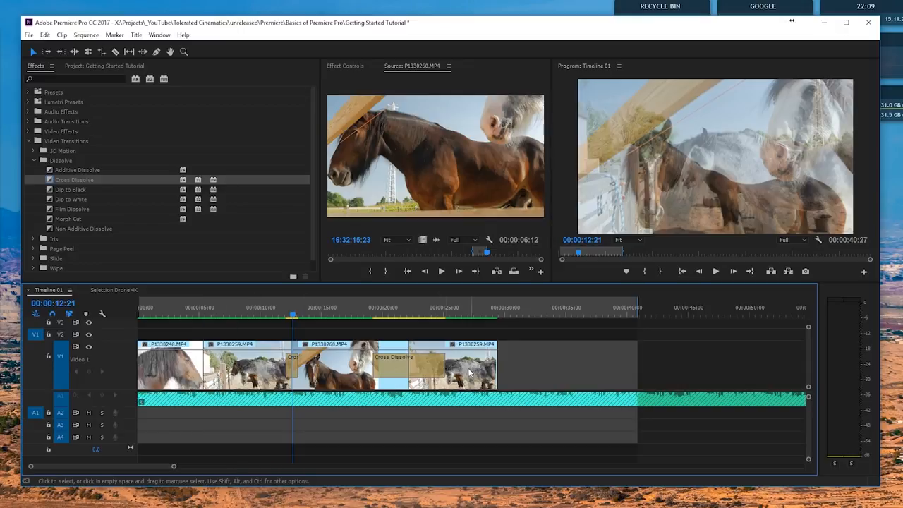
- Apply the default transition to the start of the first clip, P1330248.MP4
{"action": "left_click", "coordinate": [188, 363]}
{"action": "key", "text": "ctrl+d"}
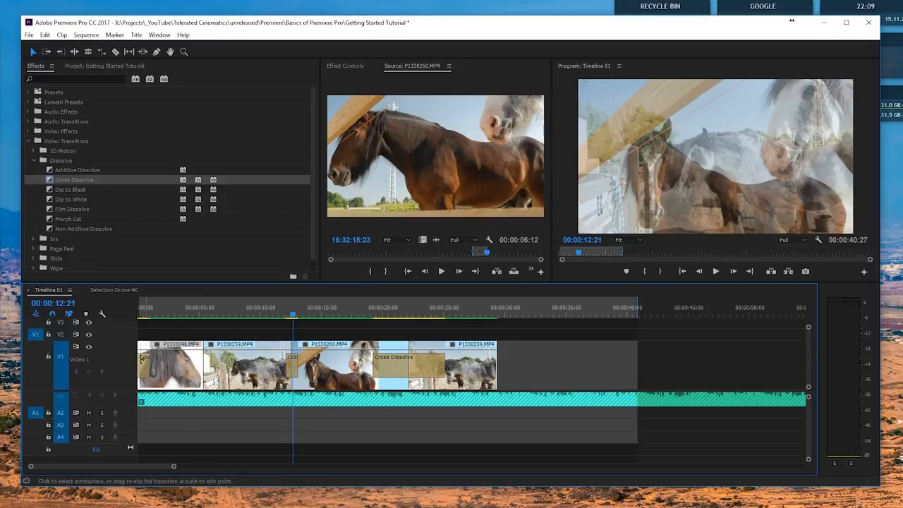
{"action": "left_click", "coordinate": [248, 374]}
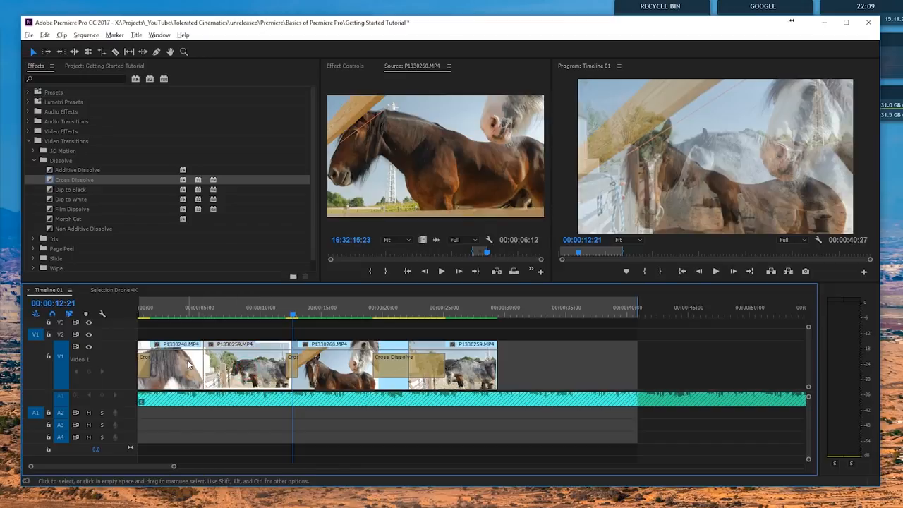
- Try the default transition at the end of a duplicated P1330248.MP4 clip placed back at the sequence start, and delete that transition
{"action": "left_click_drag", "start_coordinate": [186, 359], "coordinate": [580, 373]}
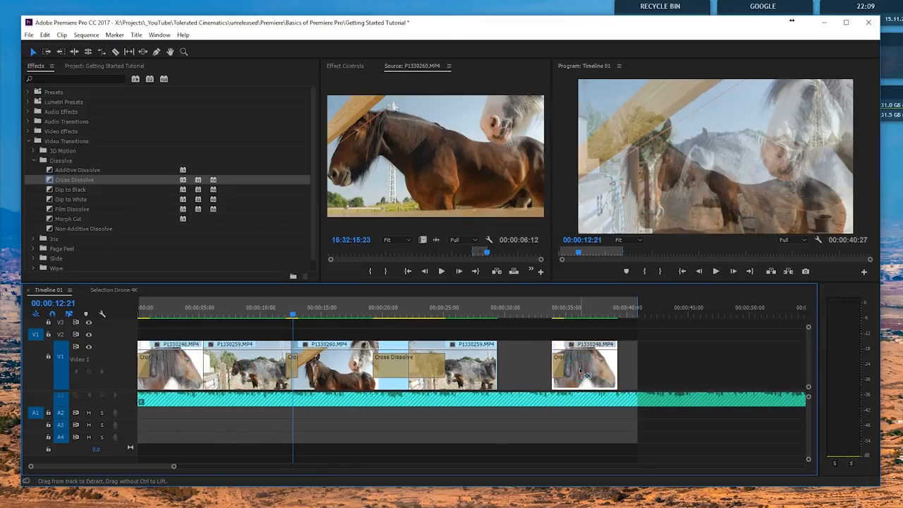
{"action": "key", "text": "ctrl+d"}
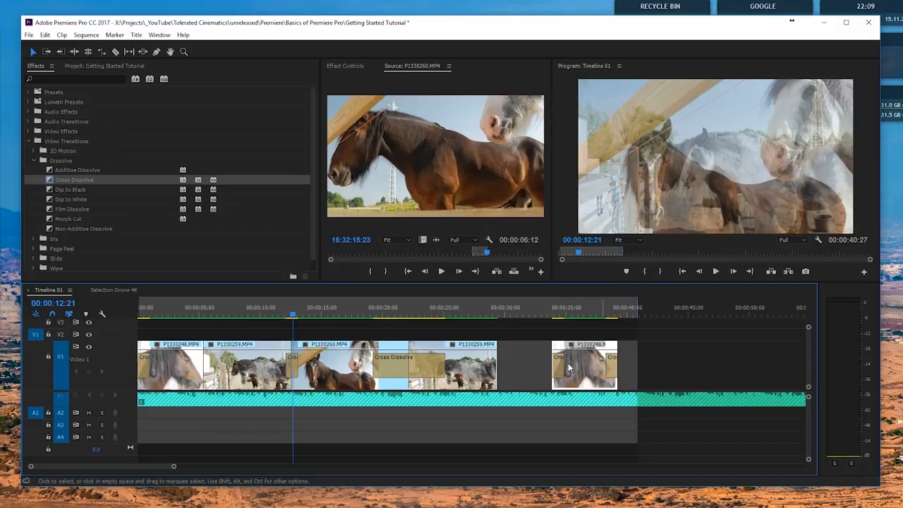
{"action": "left_click_drag", "start_coordinate": [590, 369], "coordinate": [110, 362]}
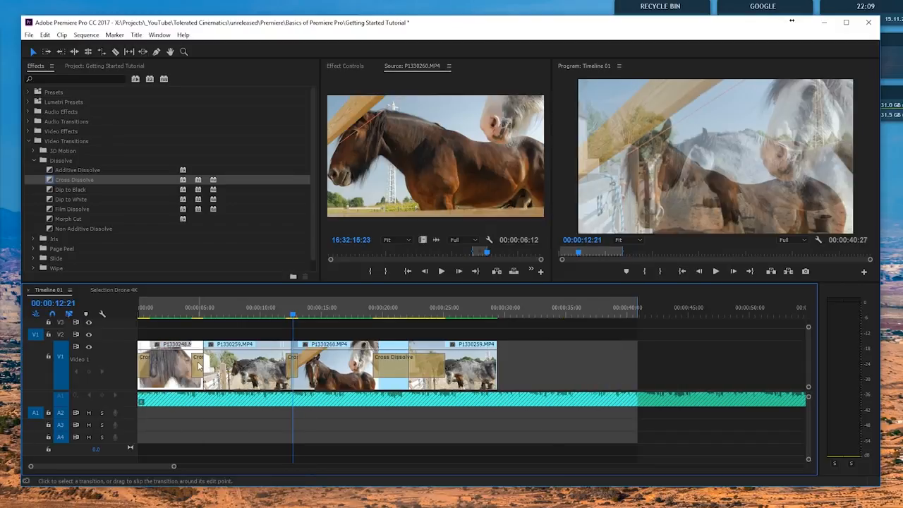
{"action": "left_click", "coordinate": [196, 366]}
{"action": "key", "text": "Delete"}
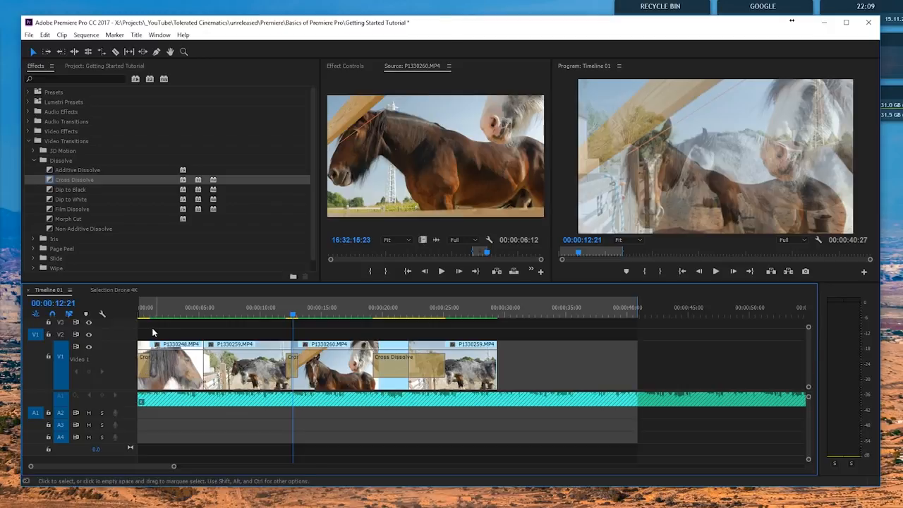
- Lengthen the cross dissolve at the start of the first clip to about 3 seconds and play the fade-in from the sequence start
{"action": "left_click_drag", "start_coordinate": [148, 313], "coordinate": [115, 314]}
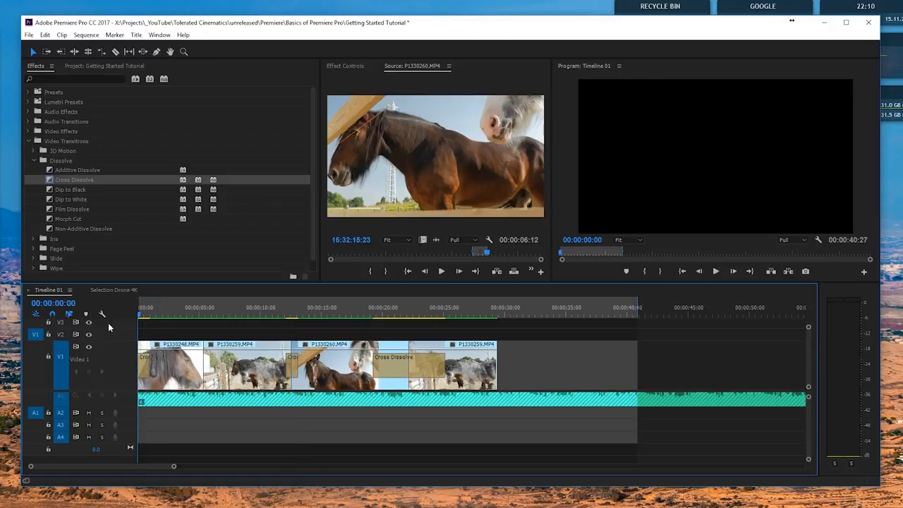
{"action": "key", "text": "space"}
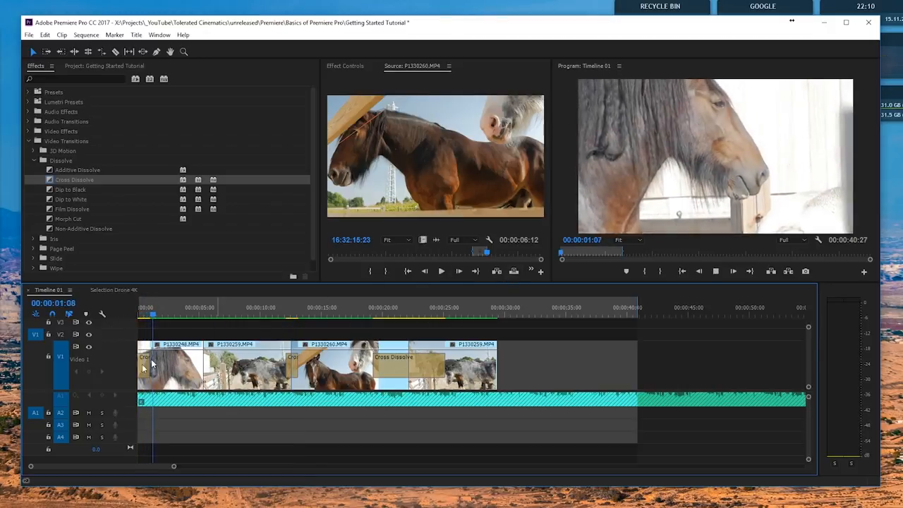
{"action": "left_click_drag", "start_coordinate": [148, 363], "coordinate": [174, 363]}
{"action": "left_click_drag", "start_coordinate": [150, 312], "coordinate": [121, 312]}
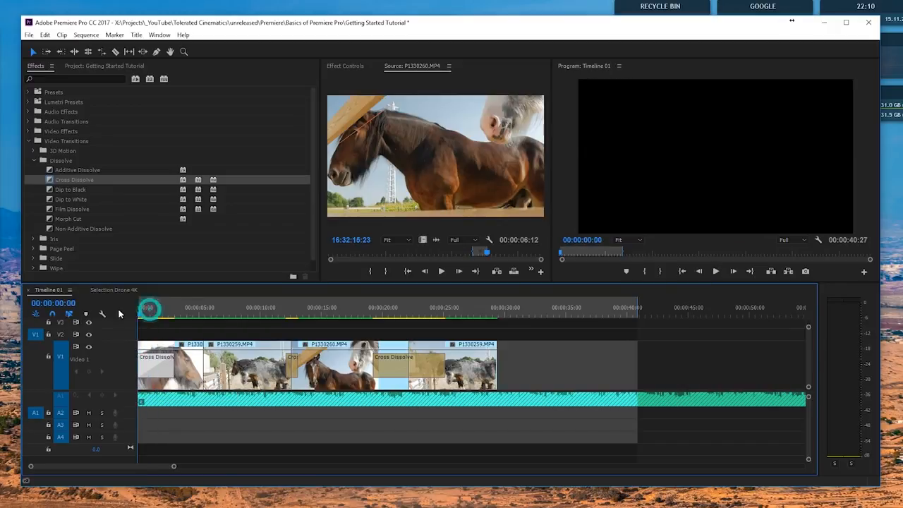
{"action": "key", "text": "space"}
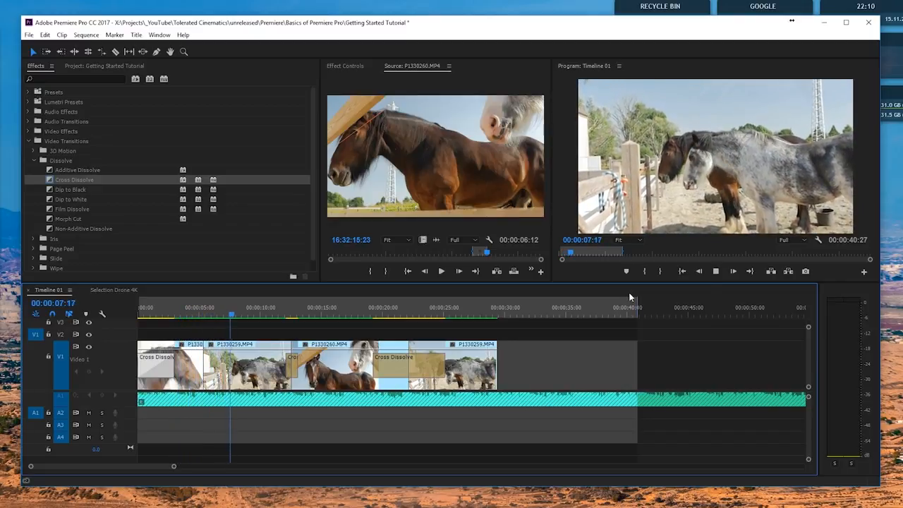
{"action": "key", "text": "space"}
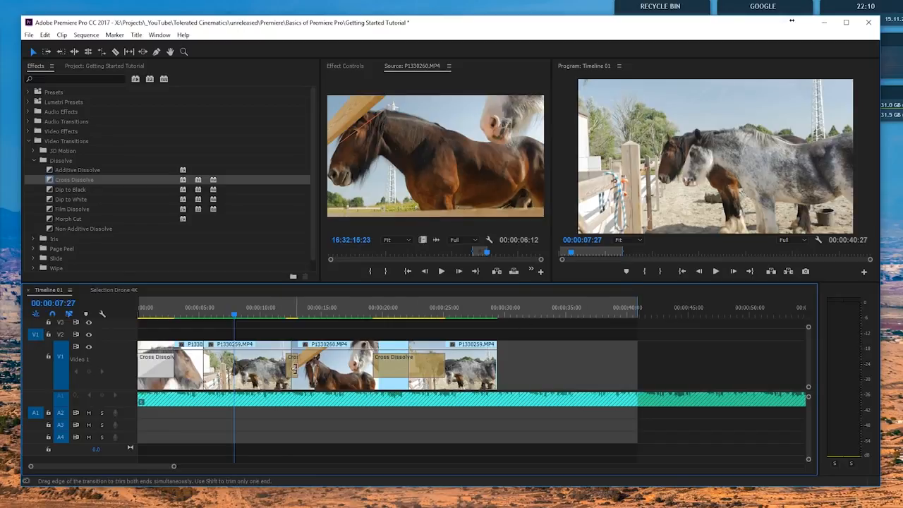
- Delete the cross dissolve transitions from the clips on the timeline
{"action": "left_click", "coordinate": [292, 366]}
{"action": "left_click", "coordinate": [393, 365]}
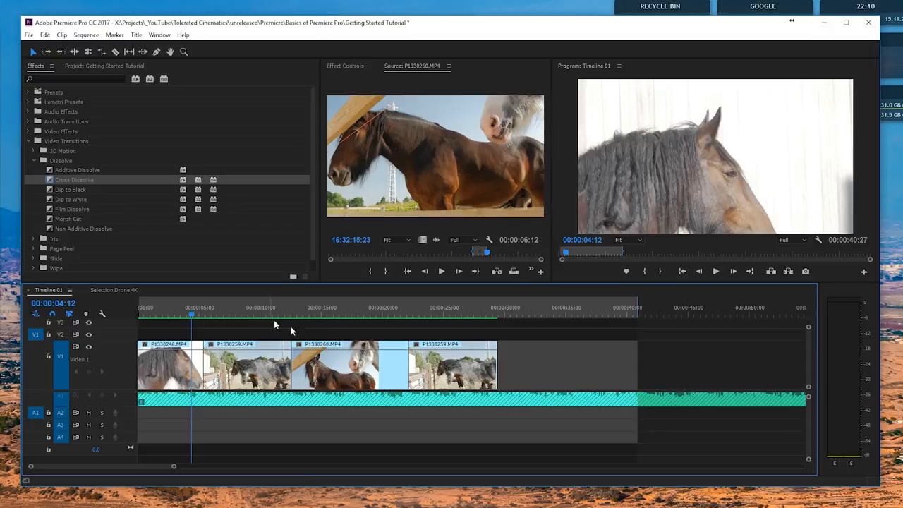
- Split the second clip, P1330259.MP4, at 00:00:09:18 and the third clip, P1330260.MP4, at 00:00:17:02
{"action": "left_click_drag", "start_coordinate": [275, 310], "coordinate": [255, 317]}
{"action": "key", "text": "c"}
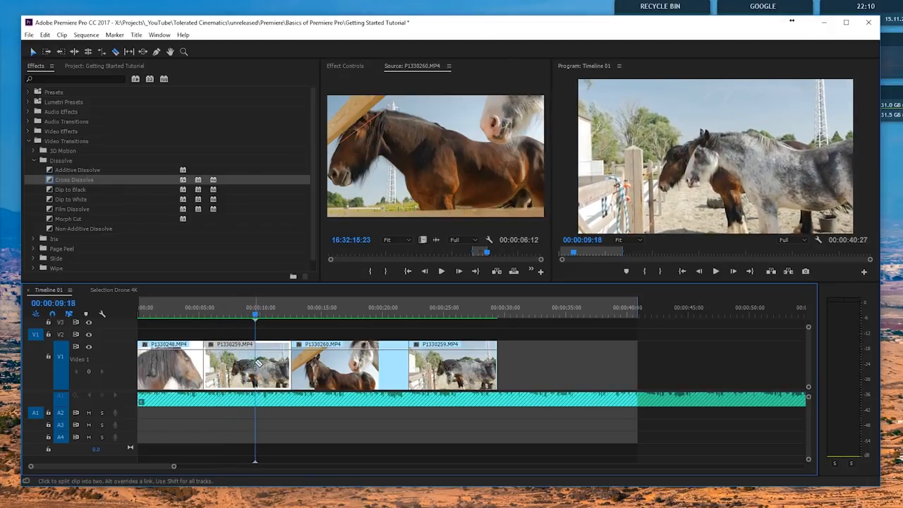
{"action": "left_click", "coordinate": [256, 363]}
{"action": "key", "text": "v"}
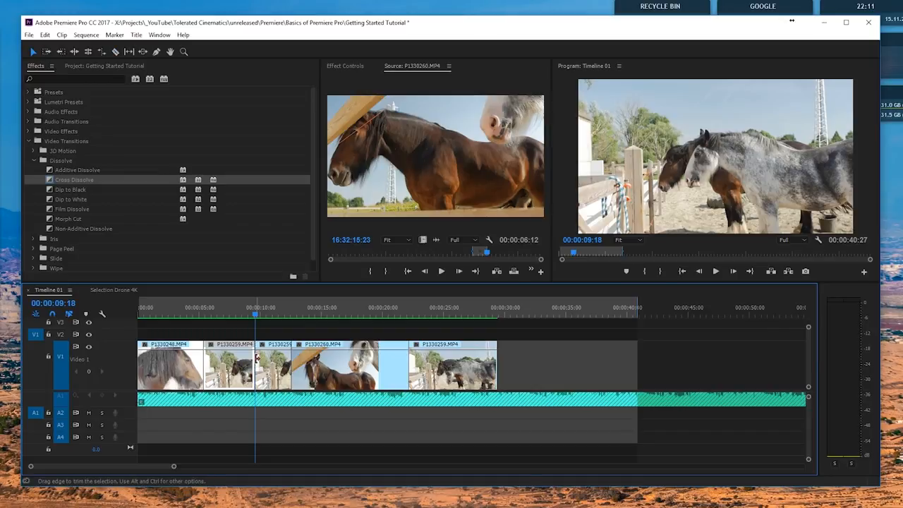
{"action": "left_click_drag", "start_coordinate": [262, 317], "coordinate": [345, 317]}
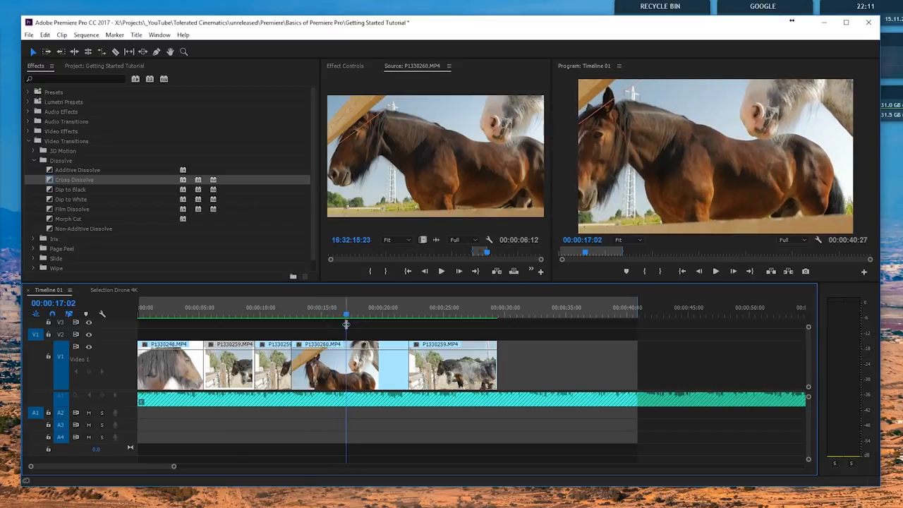
{"action": "key", "text": "c"}
{"action": "left_click", "coordinate": [349, 361]}
{"action": "key", "text": "v"}
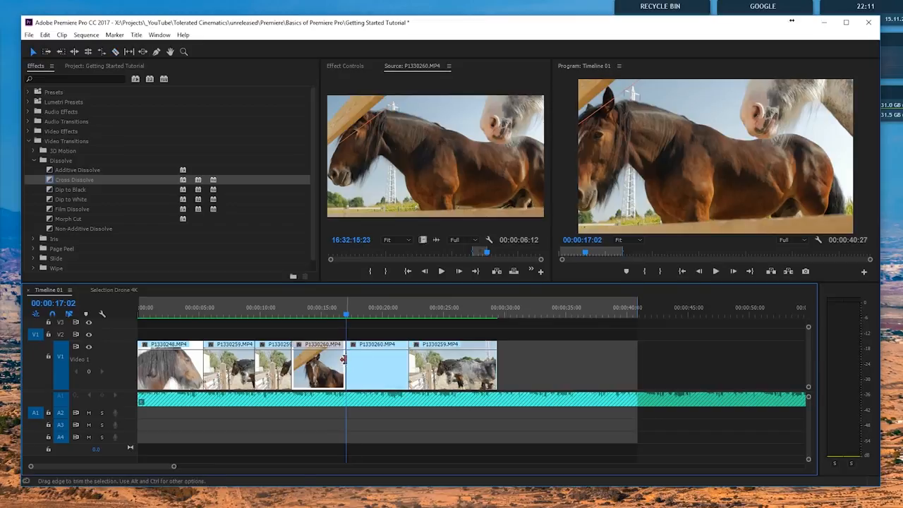
- Speed up the end segment of the split P1330259.MP4 and the first segment of P1330260.MP4 to several times normal speed
{"action": "left_click", "coordinate": [266, 309]}
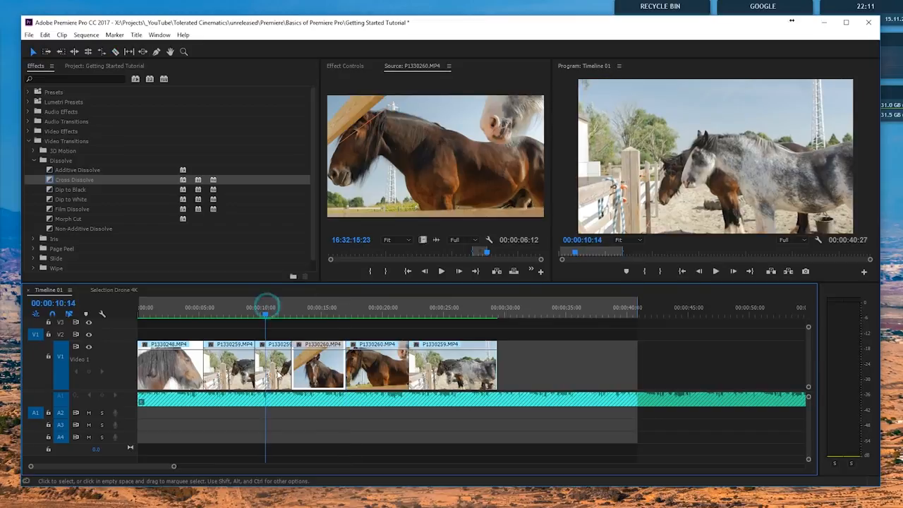
{"action": "right_click", "coordinate": [280, 368]}
{"action": "left_click", "coordinate": [317, 329]}
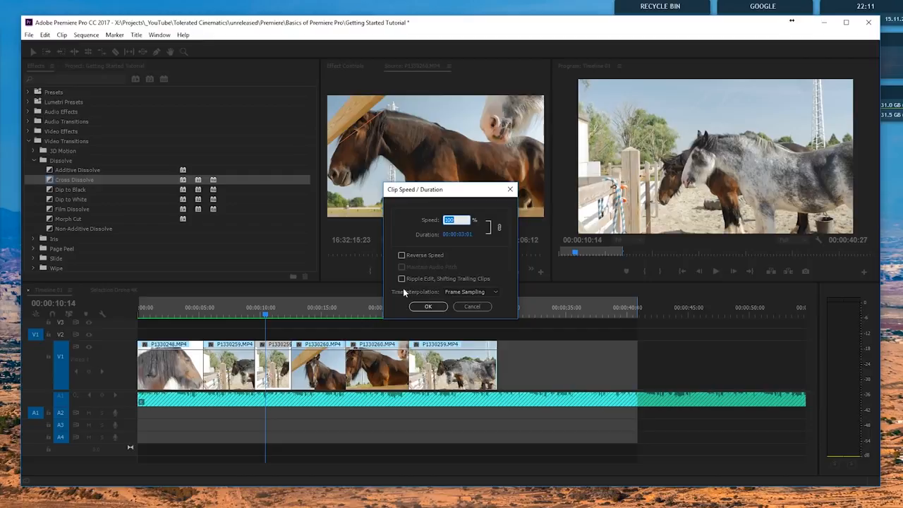
{"action": "type", "text": "1000"}
{"action": "key", "text": "Return"}
{"action": "right_click", "coordinate": [321, 368]}
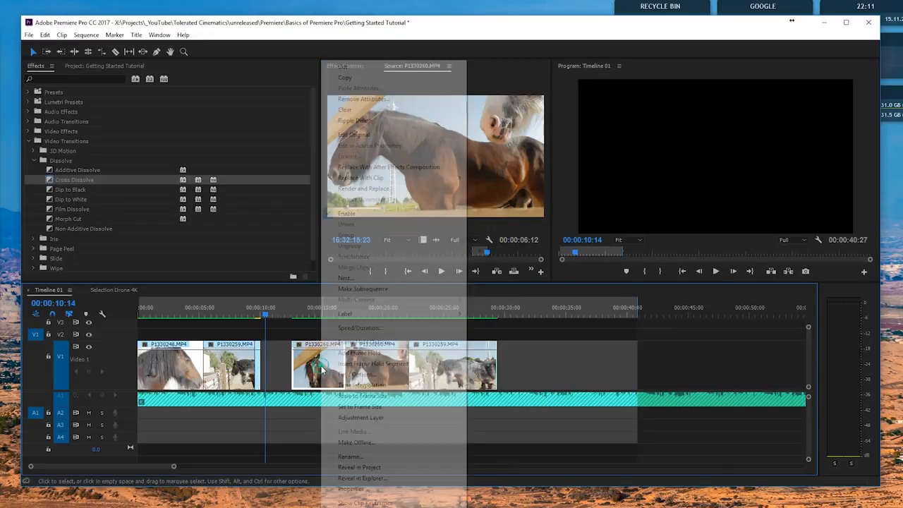
{"action": "left_click", "coordinate": [361, 328]}
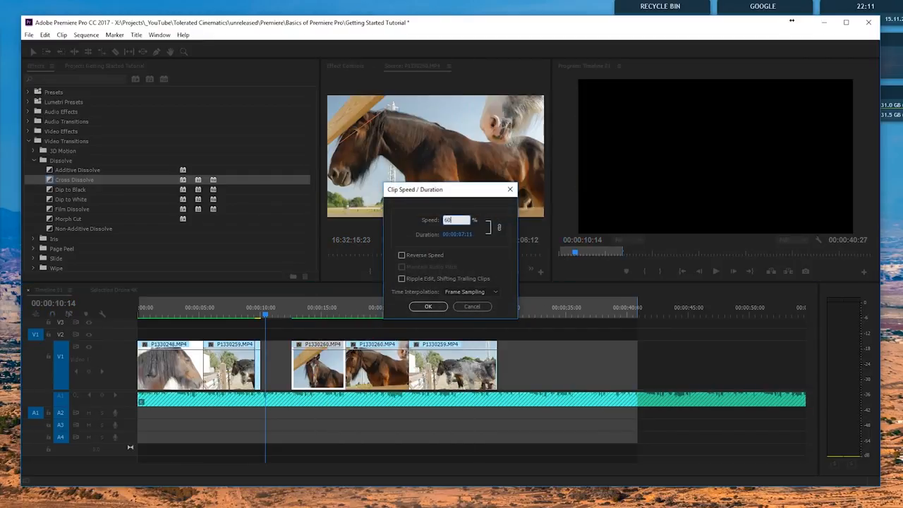
{"action": "type", "text": "1000"}
{"action": "key", "text": "Return"}
- Close the gaps left after the two sped-up segments and play the sequence across them
{"action": "left_click", "coordinate": [282, 367]}
{"action": "key", "text": "Delete"}
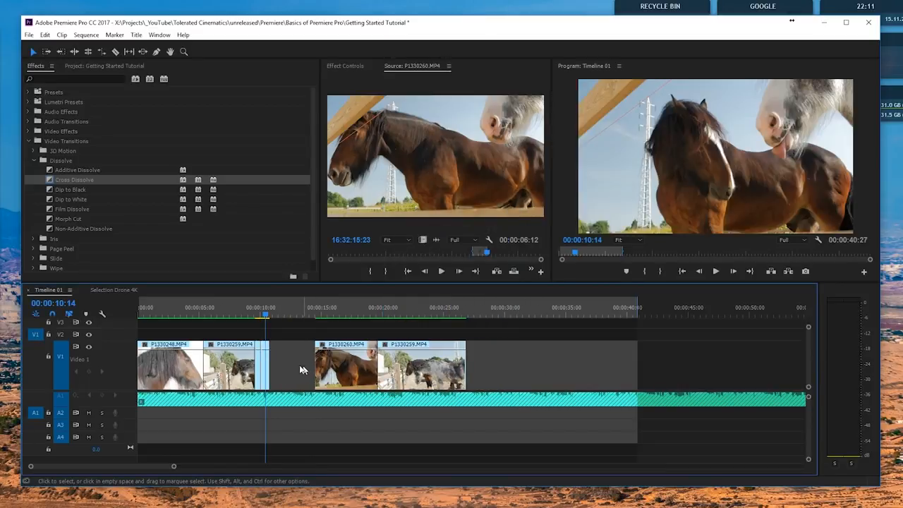
{"action": "key", "text": "Delete"}
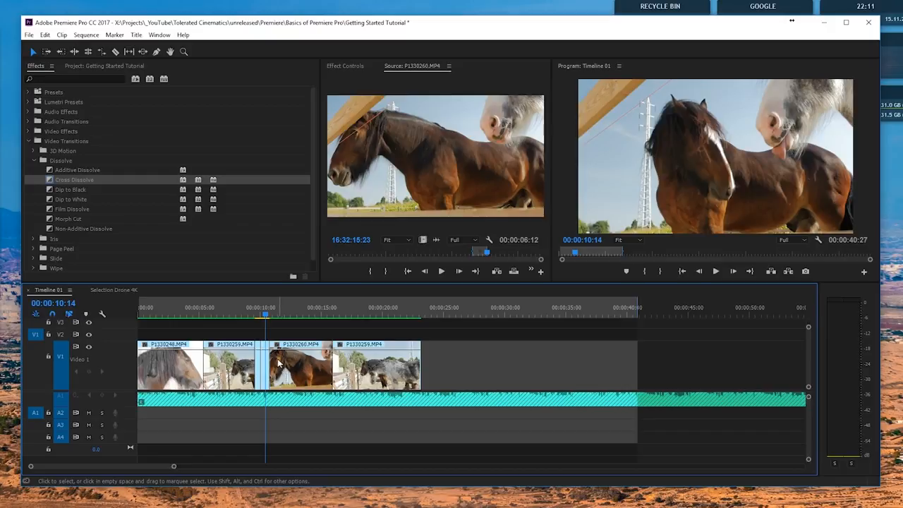
{"action": "scroll", "coordinate": [254, 319], "scroll_direction": "up", "scroll_amount": 3}
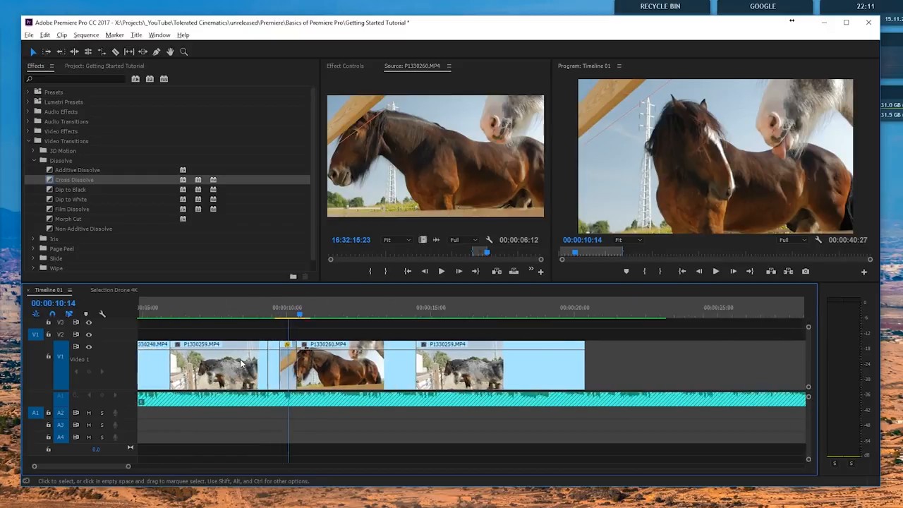
{"action": "left_click", "coordinate": [253, 315]}
{"action": "key", "text": "space"}
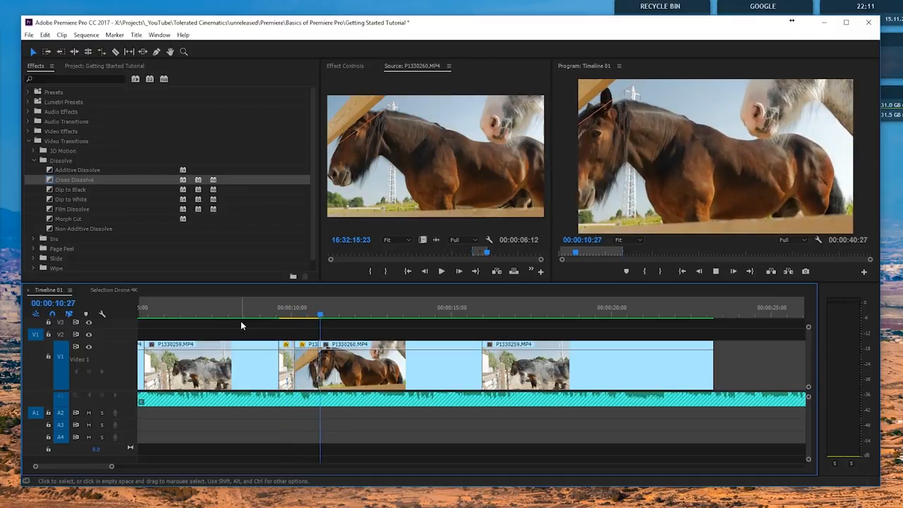
- Trim the start of the sped-up P1330260.MP4 segment without leaving a gap, and play the sequence across the cut
{"action": "left_click_drag", "start_coordinate": [252, 313], "coordinate": [218, 314]}
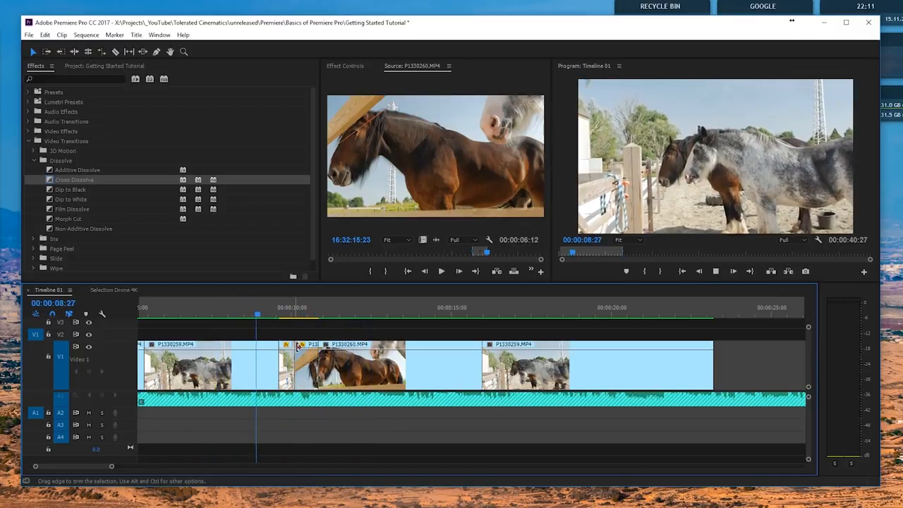
{"action": "left_click_drag", "start_coordinate": [299, 352], "coordinate": [309, 353]}
{"action": "left_click", "coordinate": [264, 311]}
{"action": "key", "text": "space"}
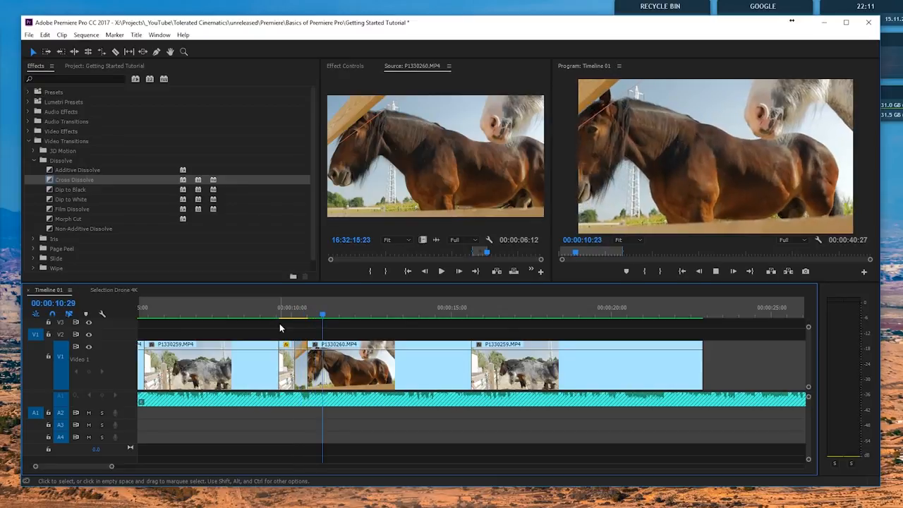
- Raise the speed of both short sped-up segments further, setting the P1330259.MP4 one to 1200%
{"action": "left_click", "coordinate": [252, 311]}
{"action": "left_click", "coordinate": [286, 360]}
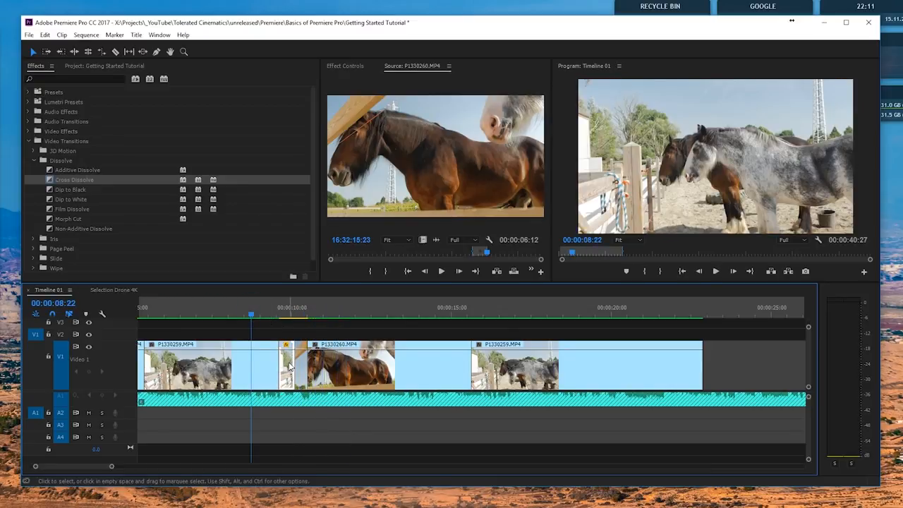
{"action": "right_click", "coordinate": [286, 360]}
{"action": "left_click", "coordinate": [321, 328]}
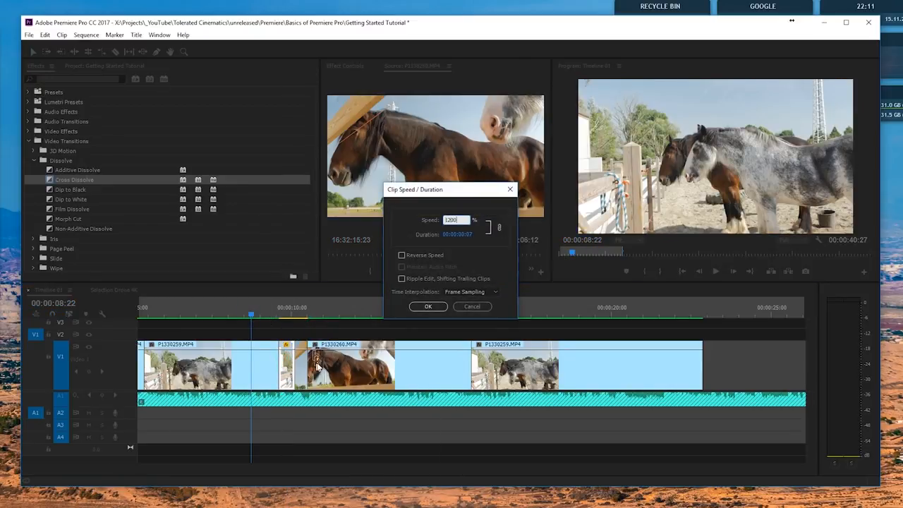
{"action": "key", "text": "Return"}
{"action": "right_click", "coordinate": [300, 363]}
{"action": "left_click", "coordinate": [328, 327]}
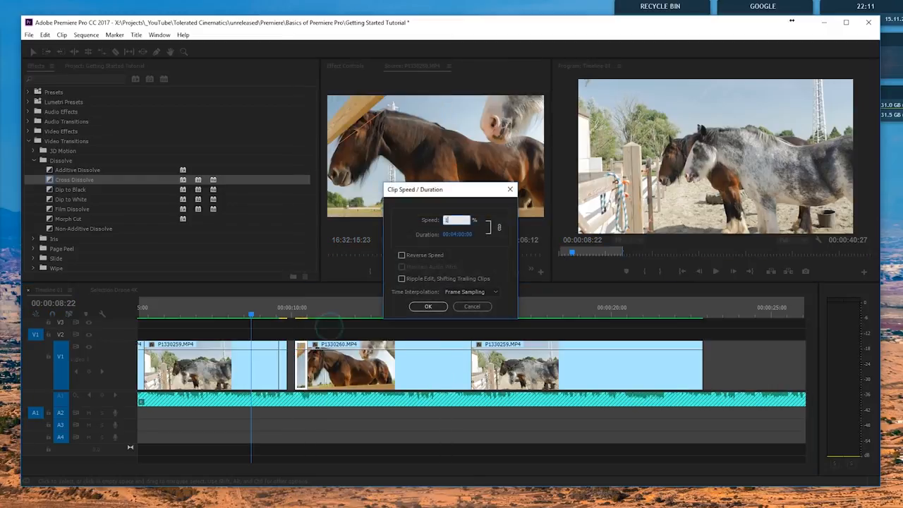
{"action": "key", "text": "Return"}
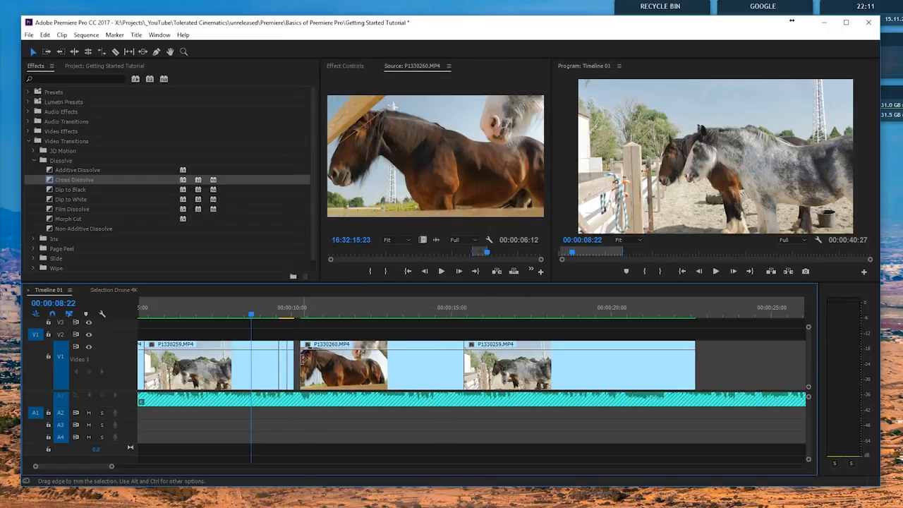
- Close the remaining gaps around the sped-up segments and play the fast transition several times, finally from 00:00:07:23
{"action": "left_click", "coordinate": [297, 356]}
{"action": "key", "text": "Delete"}
{"action": "key", "text": "space"}
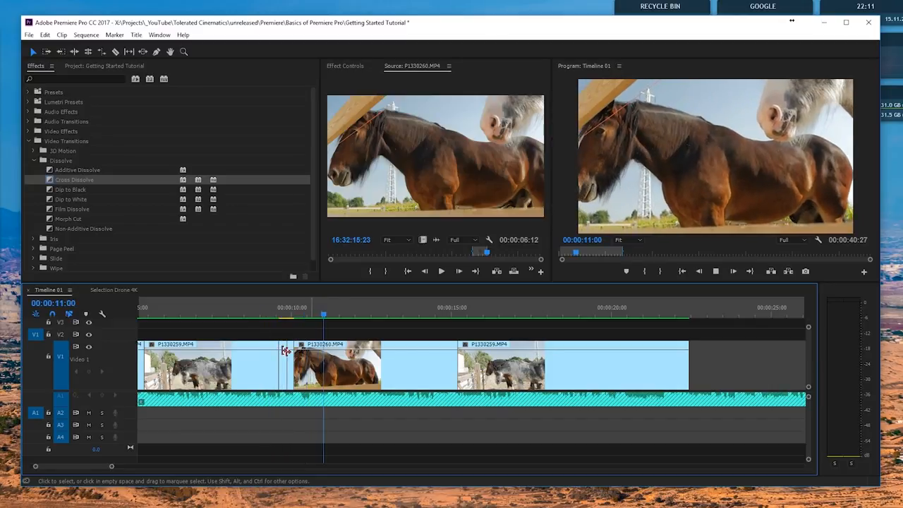
{"action": "left_click", "coordinate": [231, 310]}
{"action": "key", "text": "space"}
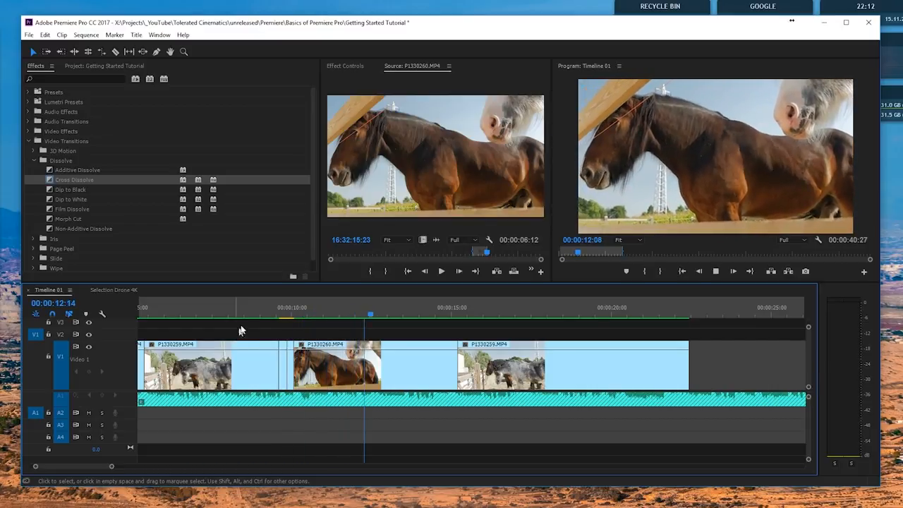
{"action": "key", "text": "space"}
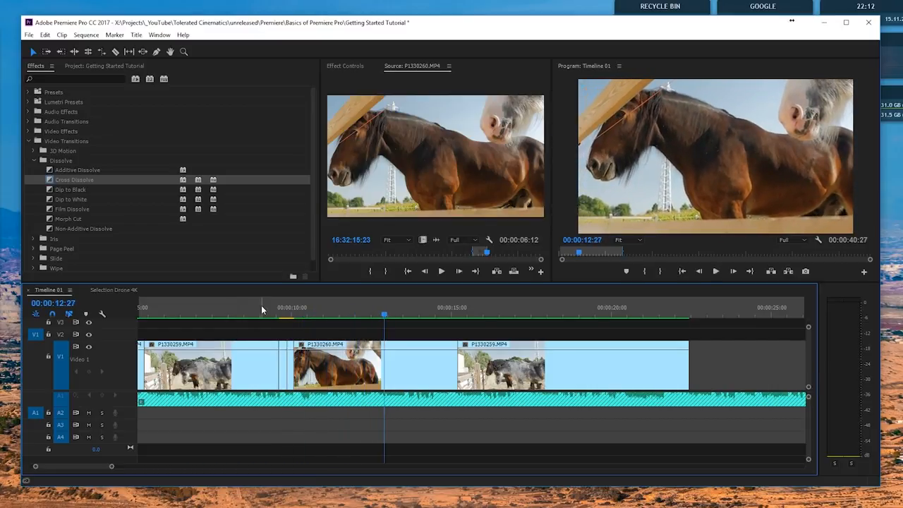
{"action": "left_click", "coordinate": [261, 308]}
{"action": "left_click", "coordinate": [221, 308]}
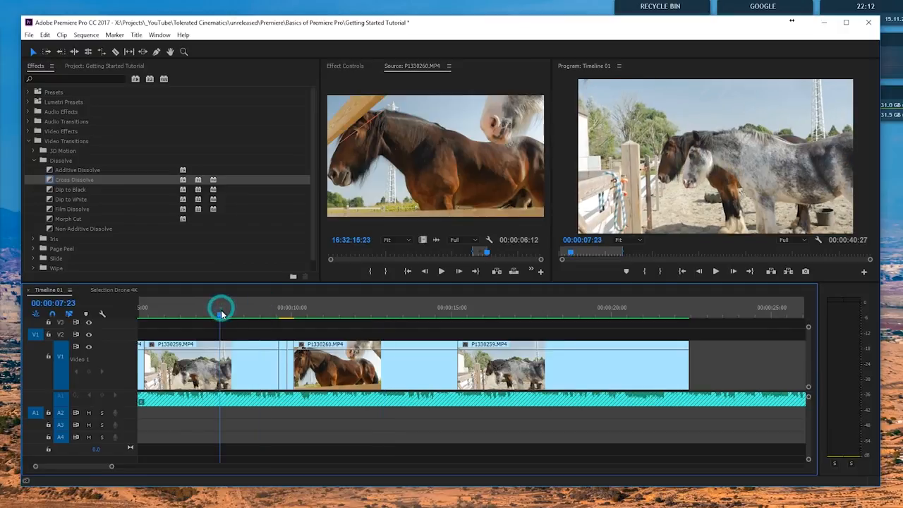
{"action": "key", "text": "space"}
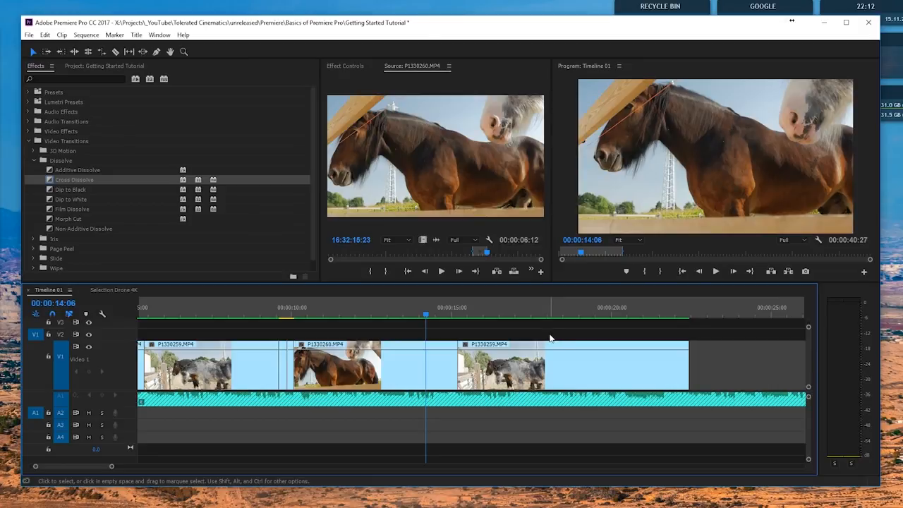
- Collapse the Footage bin and start a media import in the 4k Light Leaks & Film Burns Overlays folder, enlarging the file dialog
{"action": "left_click", "coordinate": [117, 67]}
{"action": "left_click", "coordinate": [47, 122]}
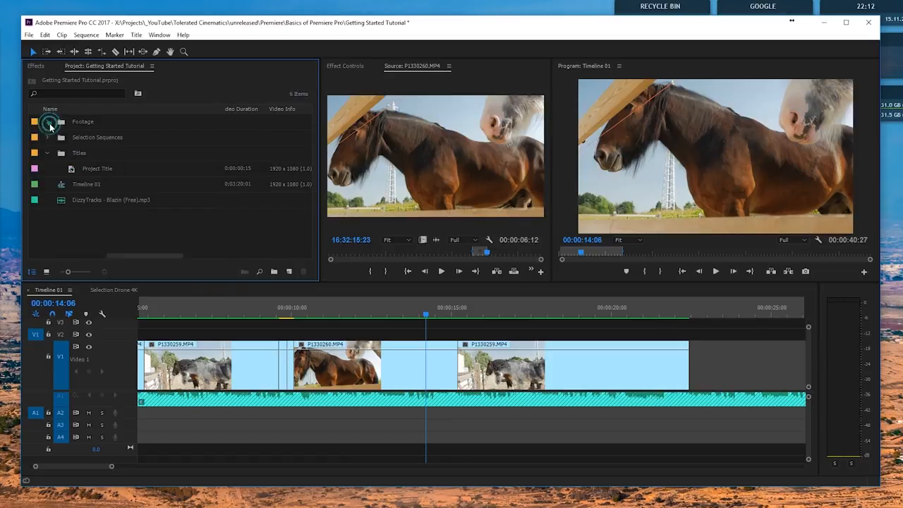
{"action": "right_click", "coordinate": [104, 227]}
{"action": "left_click", "coordinate": [146, 297]}
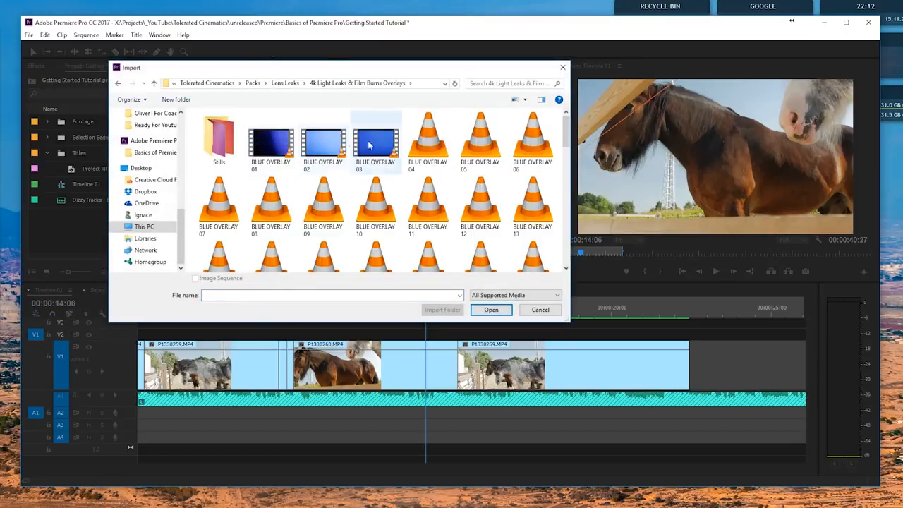
{"action": "left_click_drag", "start_coordinate": [433, 67], "coordinate": [424, 32]}
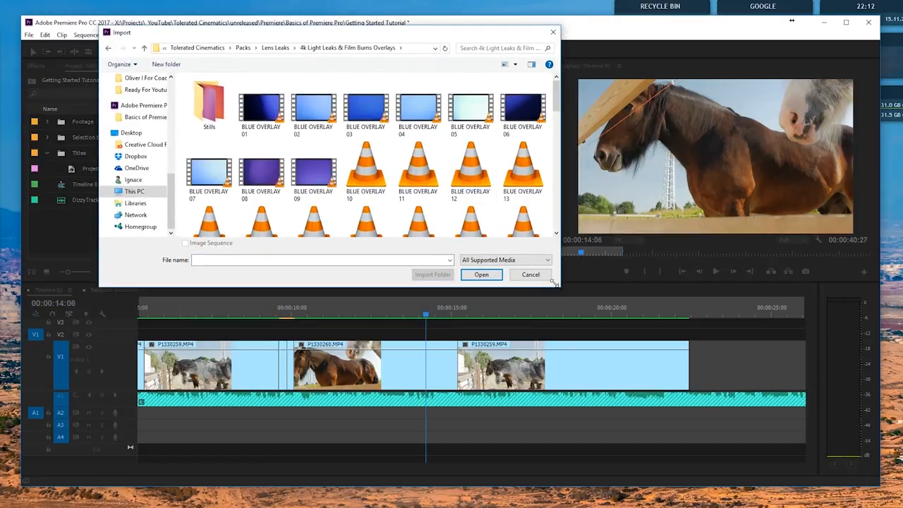
{"action": "left_click_drag", "start_coordinate": [553, 282], "coordinate": [707, 425]}
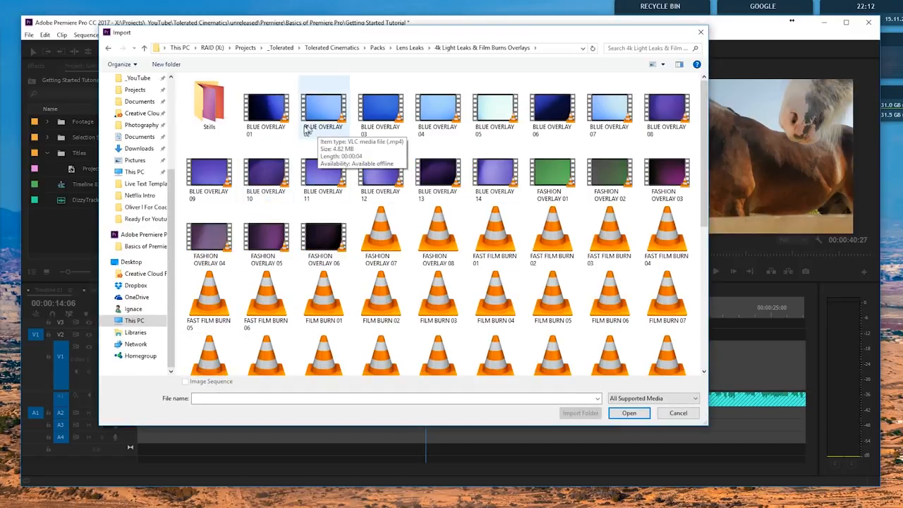
- Look through the overlay clips in the 4k Light Leaks folder and the Free Light Leak Samples folder
{"action": "left_click", "coordinate": [274, 109]}
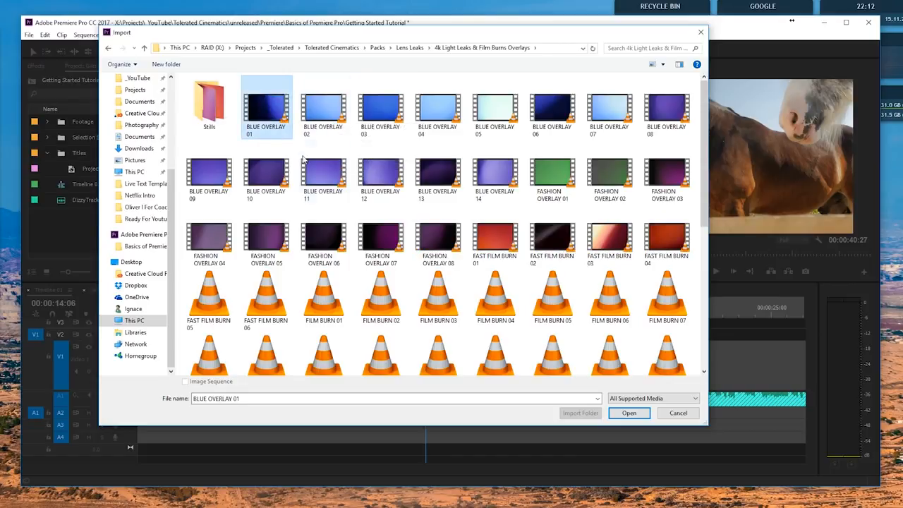
{"action": "scroll", "coordinate": [304, 159], "scroll_direction": "down", "scroll_amount": 5}
{"action": "scroll", "coordinate": [304, 159], "scroll_direction": "up", "scroll_amount": 5}
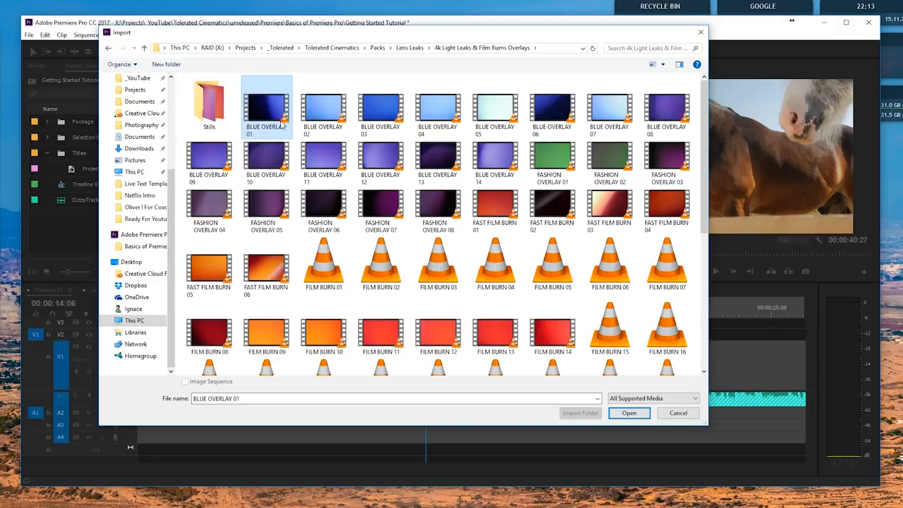
{"action": "scroll", "coordinate": [280, 127], "scroll_direction": "down", "scroll_amount": 3}
{"action": "scroll", "coordinate": [280, 125], "scroll_direction": "up", "scroll_amount": 3}
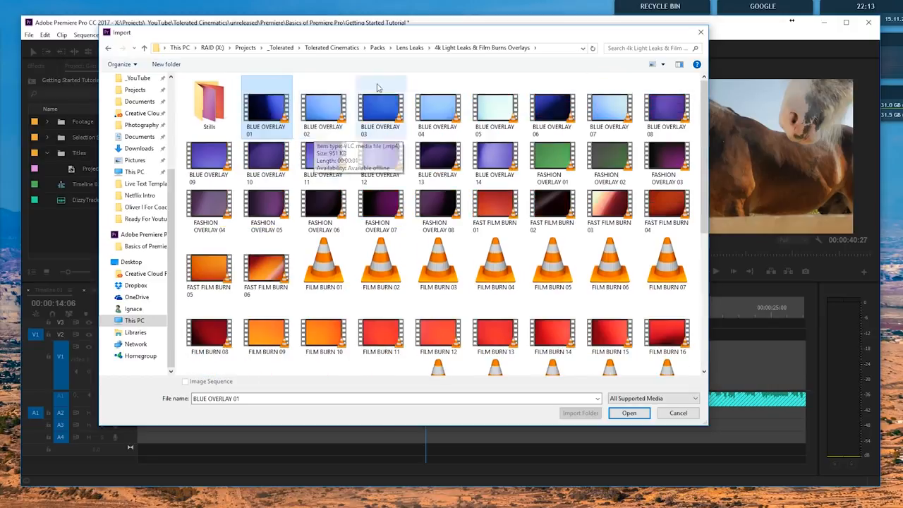
{"action": "left_click", "coordinate": [412, 50]}
{"action": "double_click", "coordinate": [212, 120]}
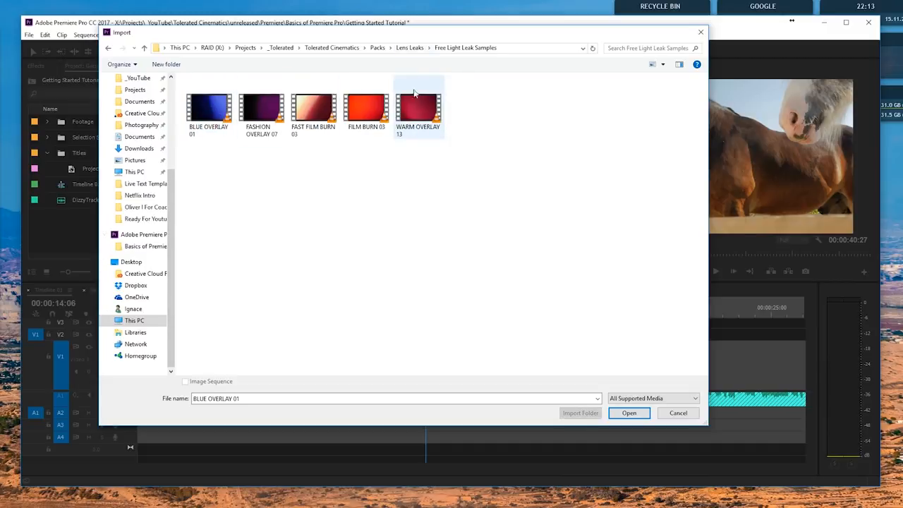
- Import the whole 4k Light Leaks & Film Burns Overlays folder from the Lens Leaks folder into the project
{"action": "left_click", "coordinate": [410, 48]}
{"action": "left_click", "coordinate": [250, 94]}
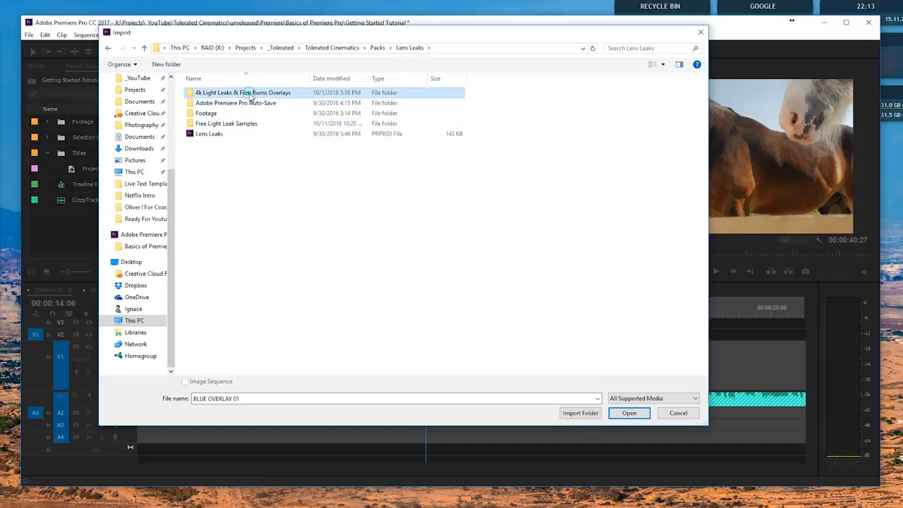
{"action": "double_click", "coordinate": [250, 95]}
{"action": "scroll", "coordinate": [538, 347], "scroll_direction": "down", "scroll_amount": 10}
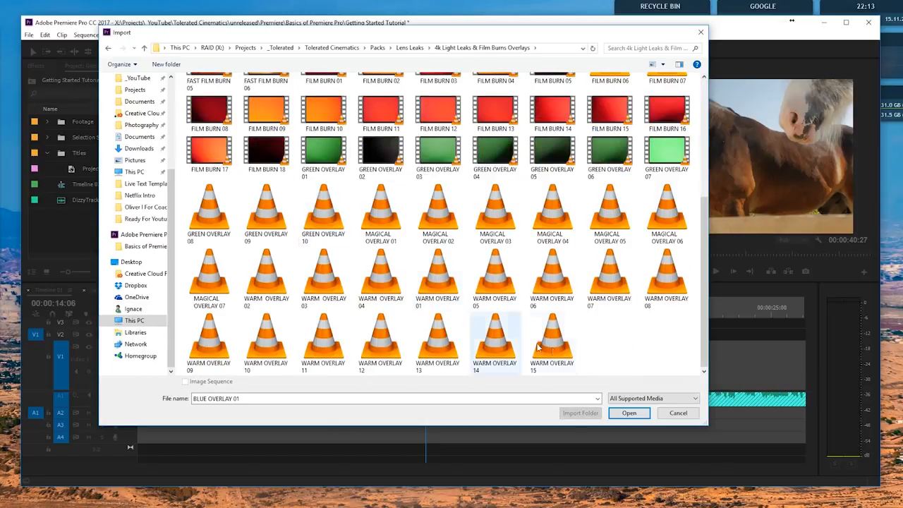
{"action": "left_click", "coordinate": [554, 348], "text": "shift"}
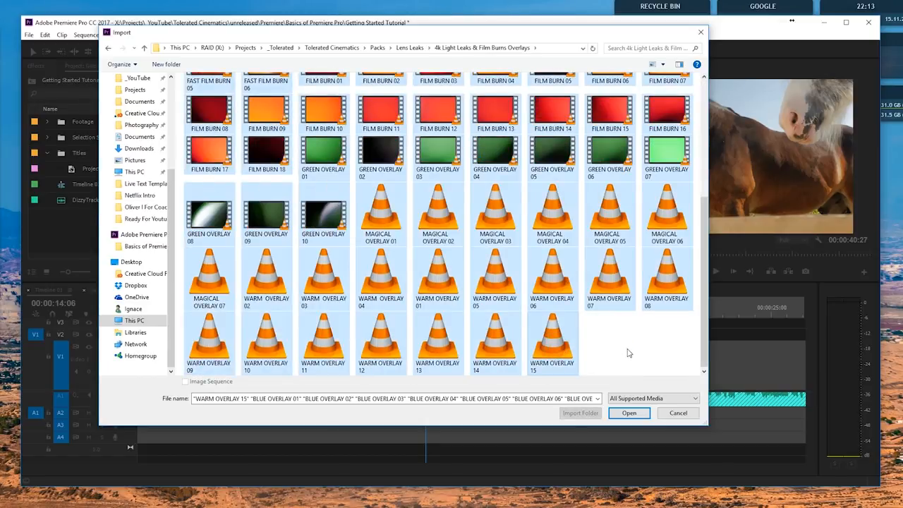
{"action": "scroll", "coordinate": [340, 182], "scroll_direction": "up", "scroll_amount": 10}
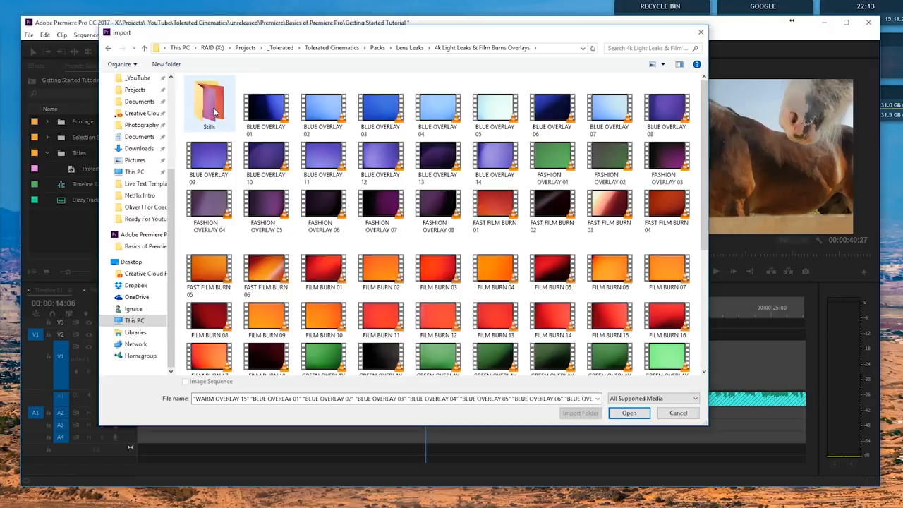
{"action": "left_click", "coordinate": [412, 49]}
{"action": "left_click", "coordinate": [581, 414]}
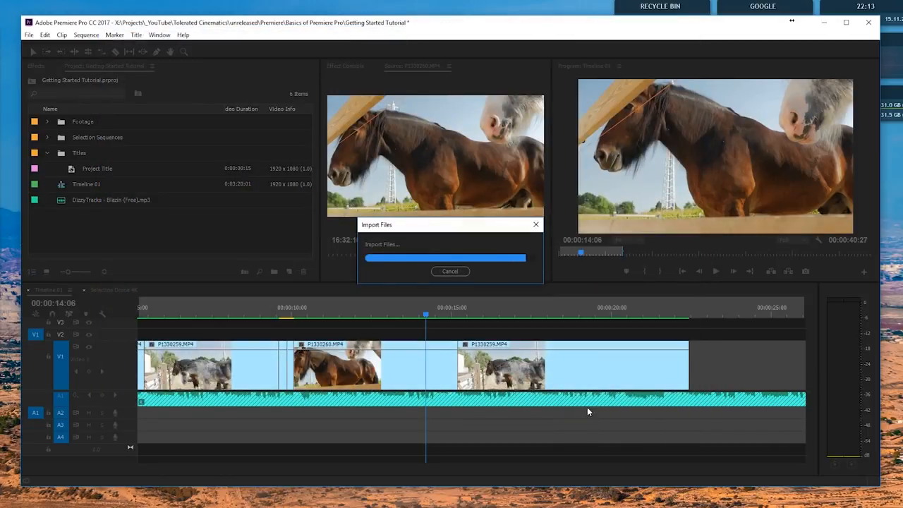
- Switch the project items to thumbnails and load FILM BURN 03.mp4 from the imported overlays bin into the source monitor
{"action": "left_click", "coordinate": [47, 123]}
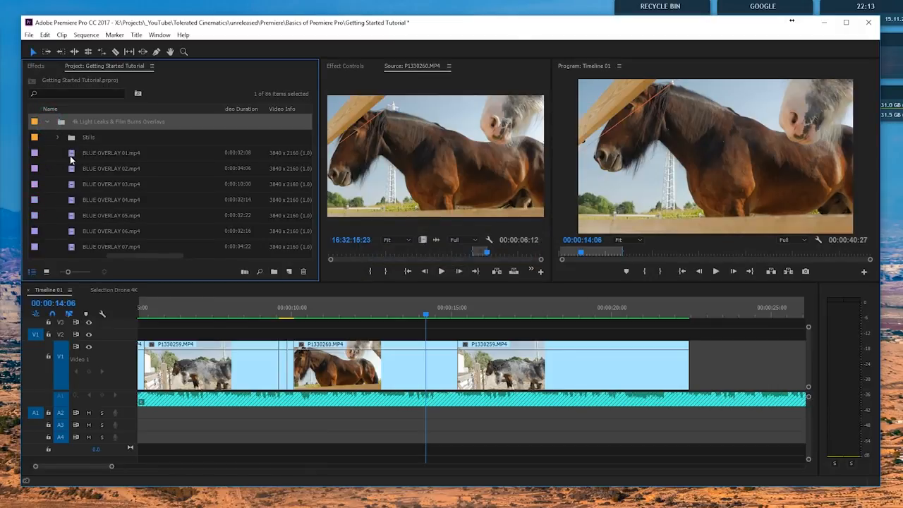
{"action": "left_click", "coordinate": [47, 272]}
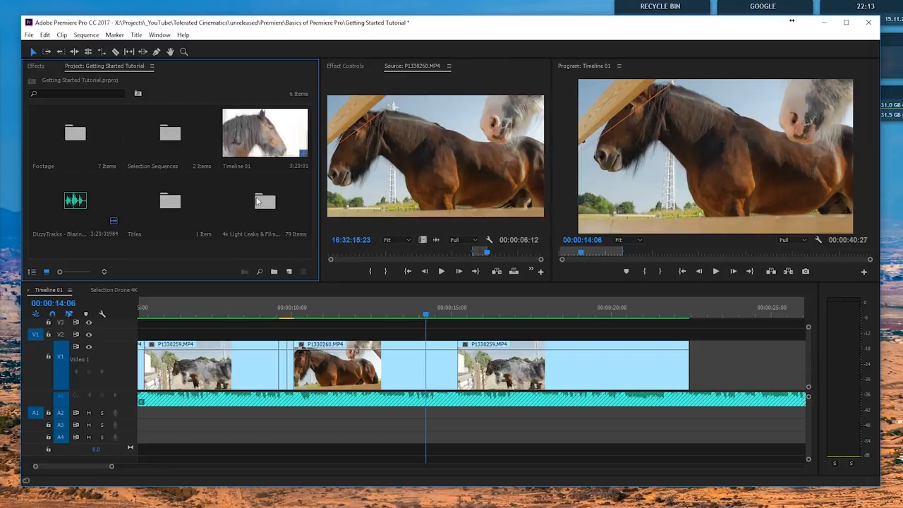
{"action": "double_click", "coordinate": [257, 200]}
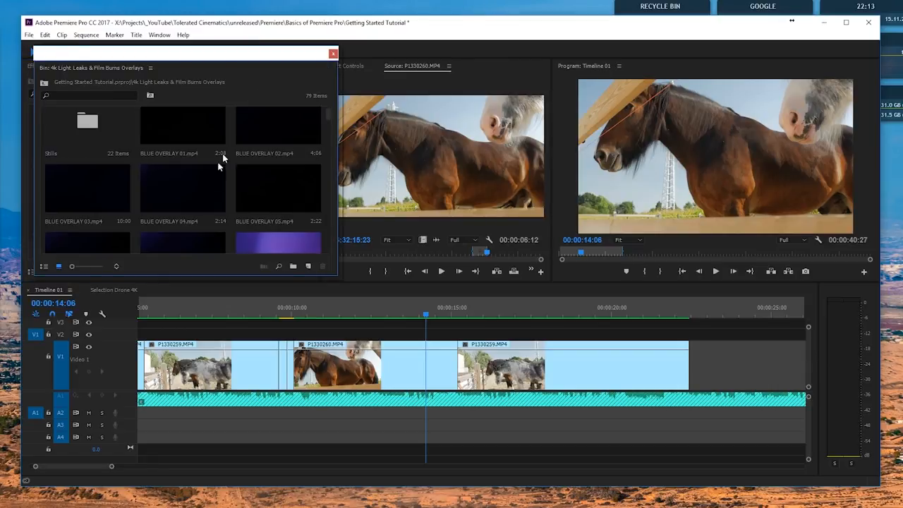
{"action": "scroll", "coordinate": [212, 149], "scroll_direction": "down", "scroll_amount": 5}
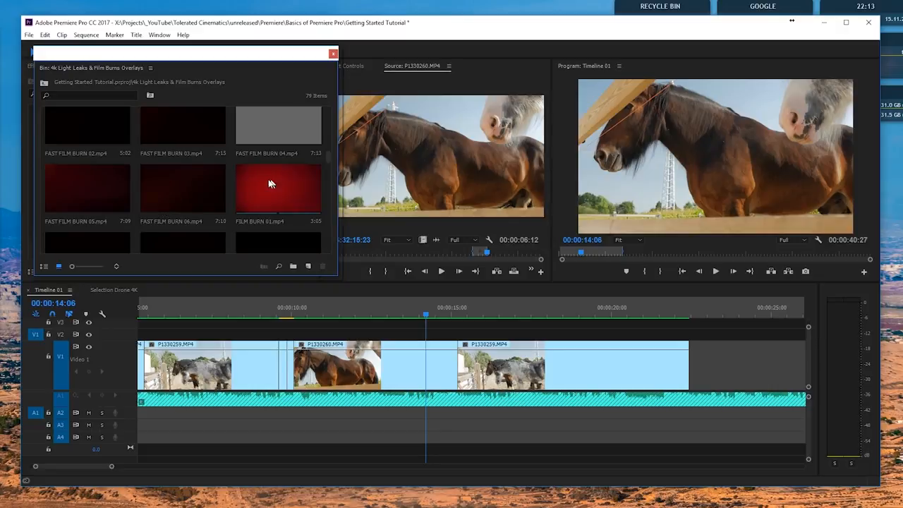
{"action": "scroll", "coordinate": [268, 186], "scroll_direction": "down", "scroll_amount": 1}
{"action": "double_click", "coordinate": [172, 185]}
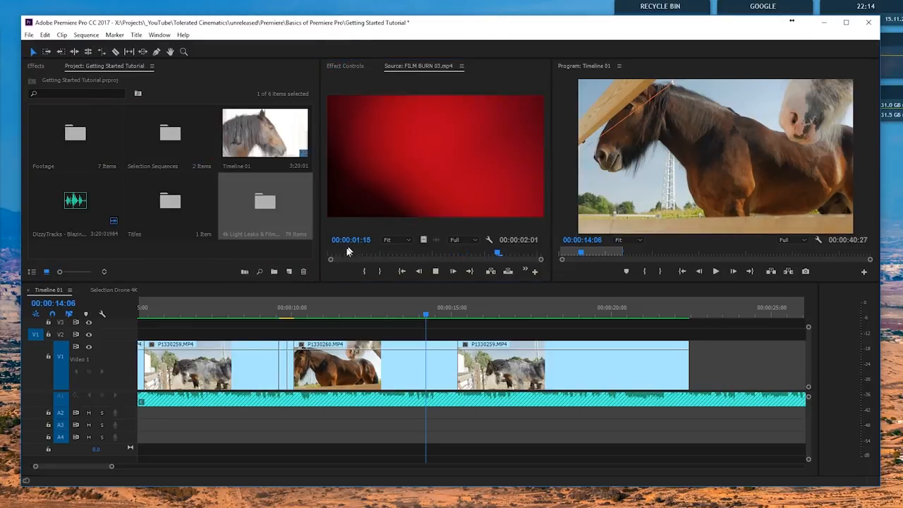
- Preview FILM BURN 03.mp4, place its video on V2 from 00:00:14:06 over the P1330260–P1330259 cut, and park the playhead at 00:00:15:06
{"action": "mouse_move", "coordinate": [339, 255]}
{"action": "left_mouse_down"}
{"action": "mouse_move", "coordinate": [329, 255]}
{"action": "mouse_move", "coordinate": [532, 266]}
{"action": "left_mouse_up"}
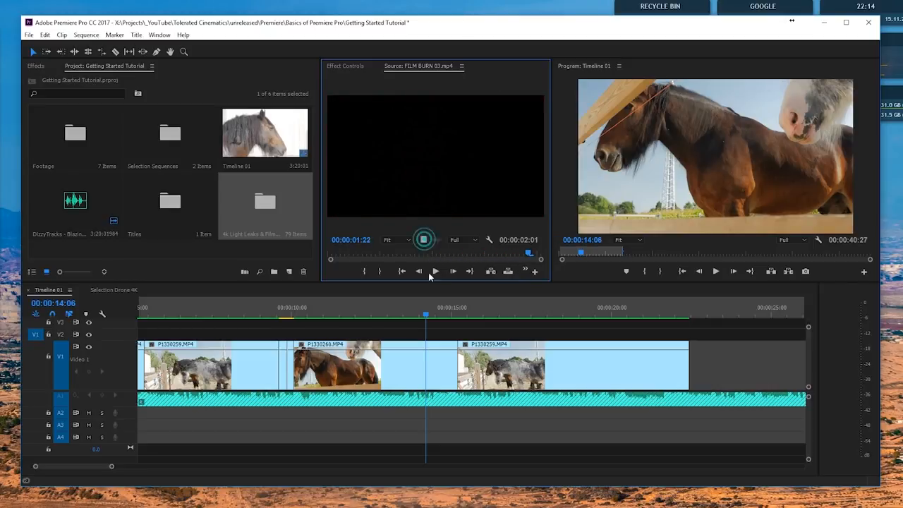
{"action": "mouse_move", "coordinate": [428, 276]}
{"action": "left_mouse_down"}
{"action": "mouse_move", "coordinate": [459, 332]}
{"action": "mouse_move", "coordinate": [432, 332]}
{"action": "mouse_move", "coordinate": [445, 339]}
{"action": "left_mouse_up"}
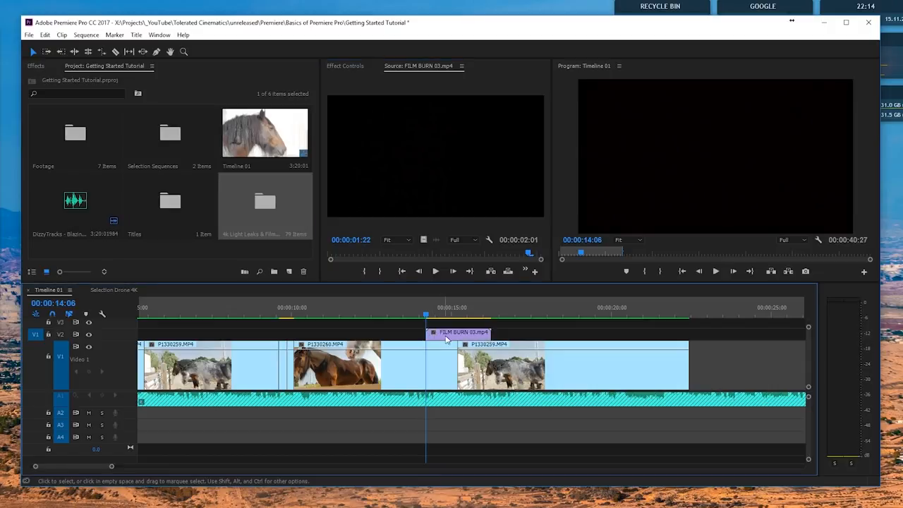
{"action": "left_click", "coordinate": [432, 363]}
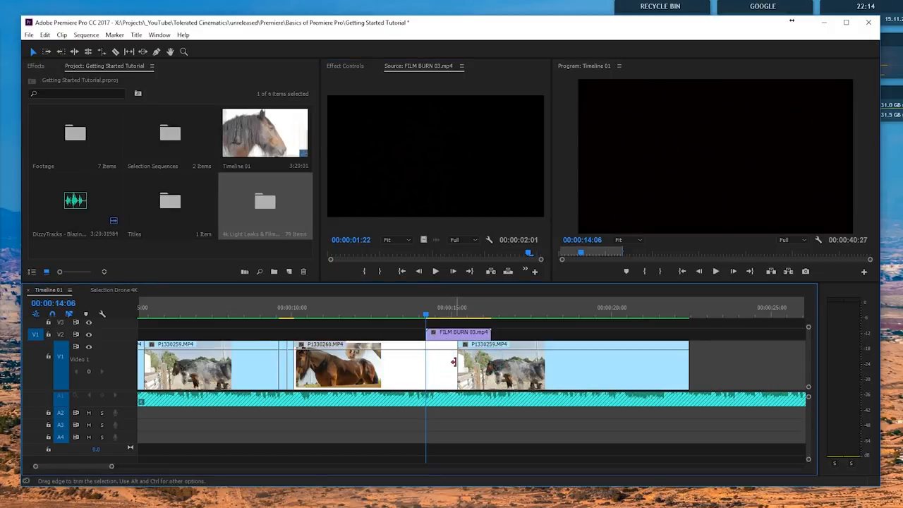
{"action": "left_click", "coordinate": [457, 308]}
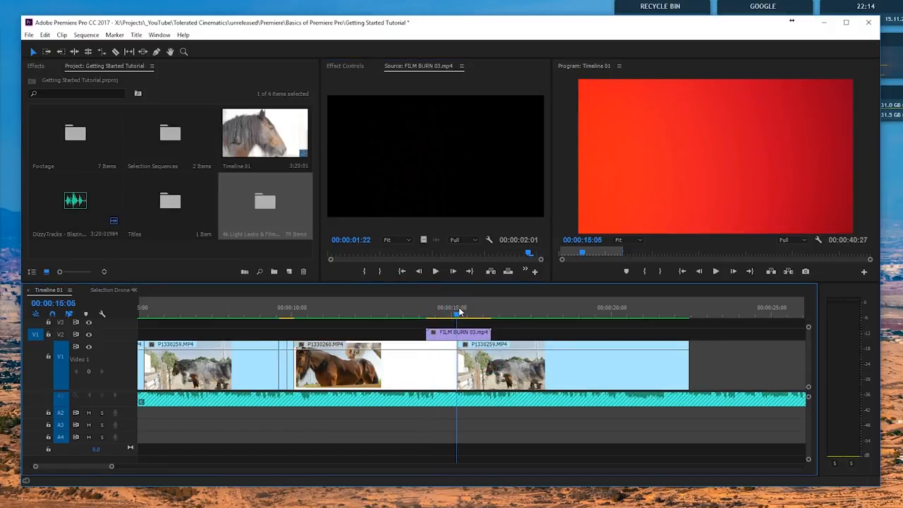
{"action": "left_click_drag", "start_coordinate": [458, 308], "coordinate": [459, 309]}
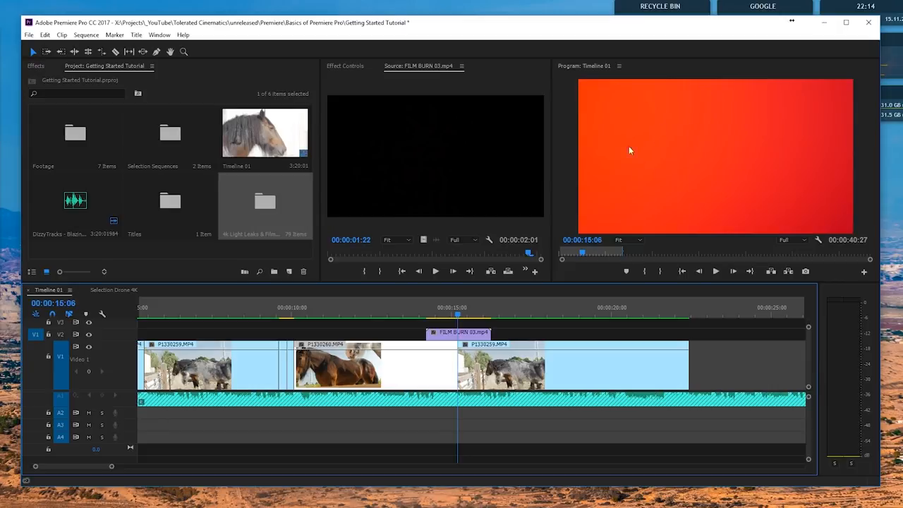
- Set the blend mode of the FILM BURN 03.mp4 overlay to Screen and play the transition across the cut
{"action": "left_click", "coordinate": [450, 338]}
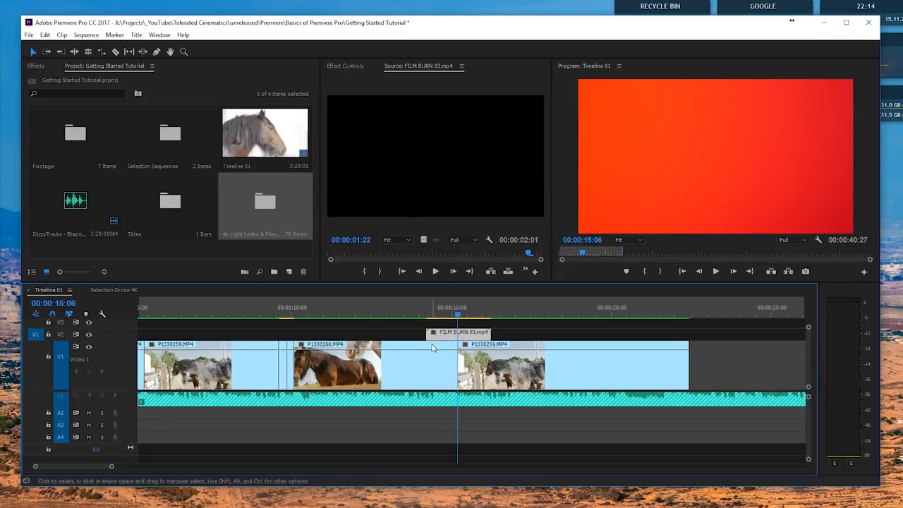
{"action": "left_click", "coordinate": [344, 67]}
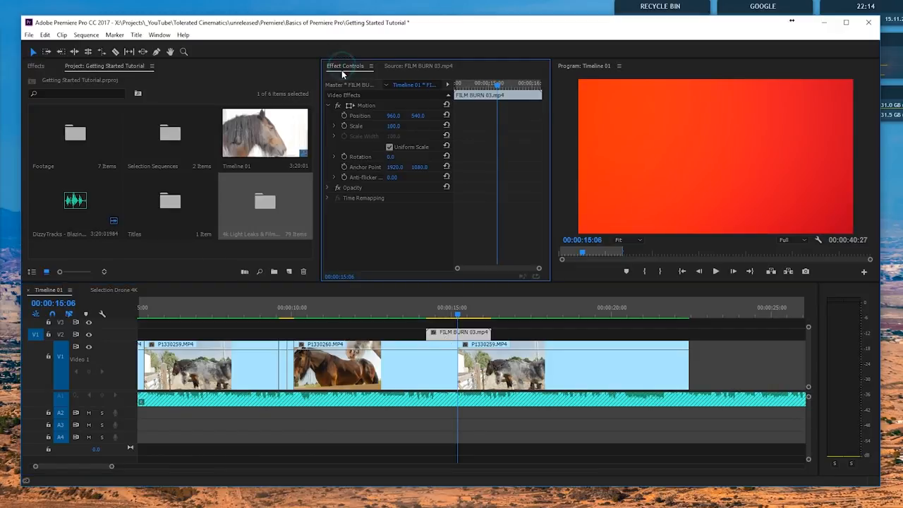
{"action": "left_click", "coordinate": [328, 188]}
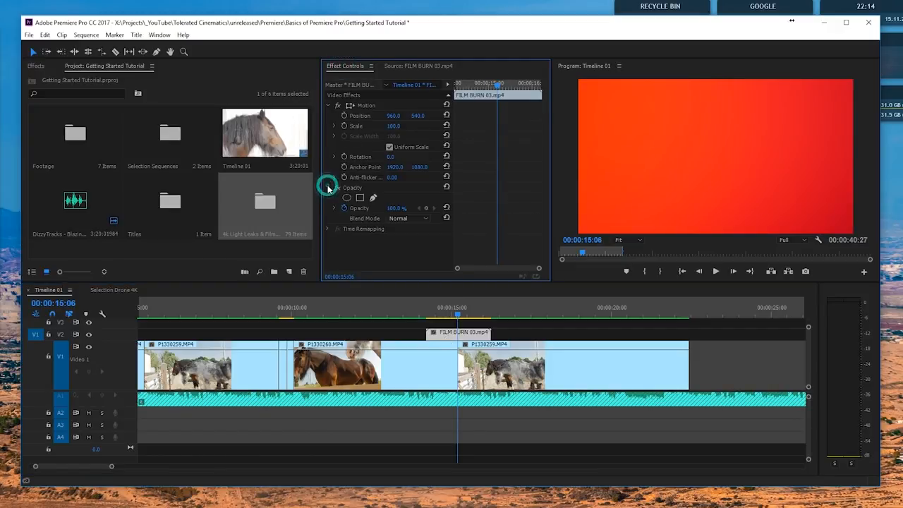
{"action": "left_click", "coordinate": [404, 218]}
{"action": "left_click", "coordinate": [459, 299]}
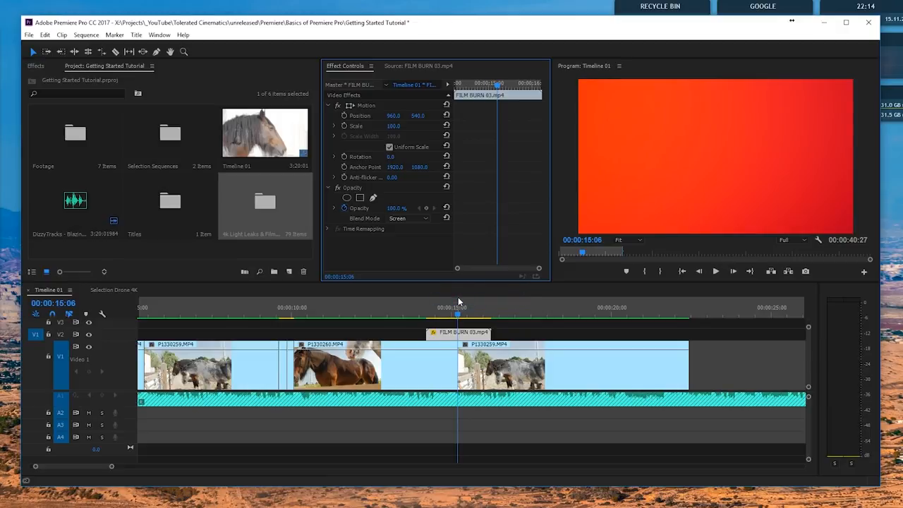
{"action": "left_click", "coordinate": [399, 309]}
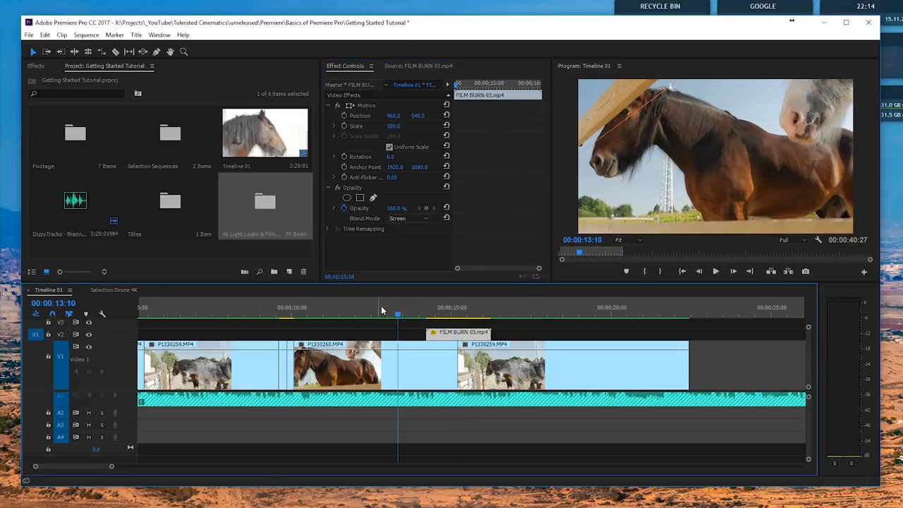
{"action": "left_click", "coordinate": [381, 307]}
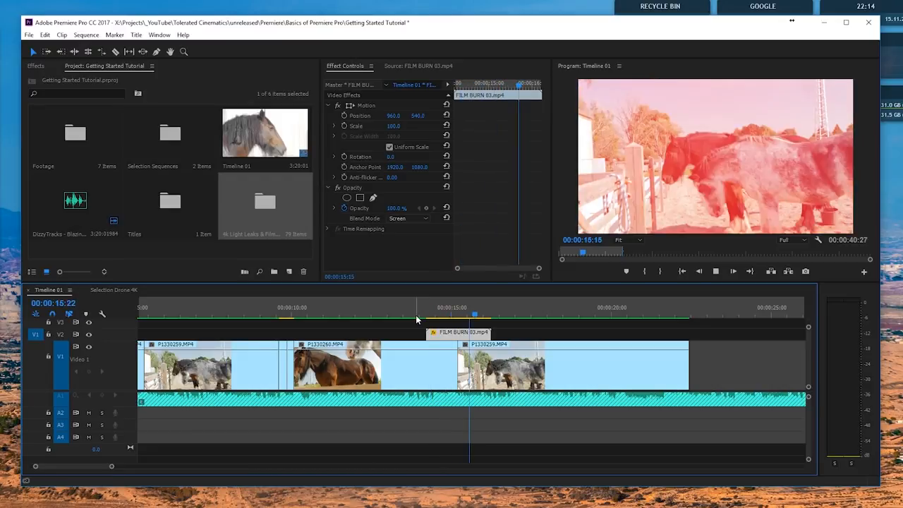
{"action": "left_click", "coordinate": [381, 307]}
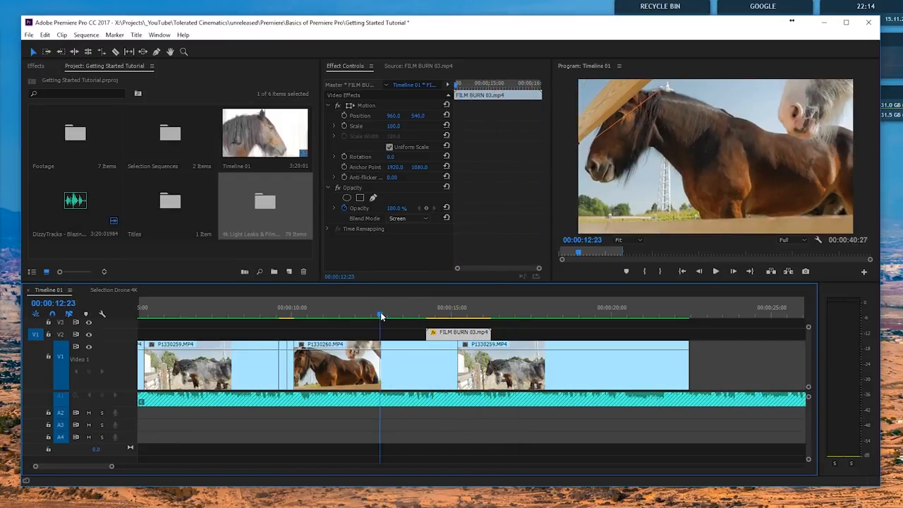
- Mark an in point at 00:00:12:23 and an out point at 00:00:17:21, and render the marked range
{"action": "key", "text": "i"}
{"action": "left_click", "coordinate": [467, 307]}
{"action": "left_click_drag", "start_coordinate": [511, 315], "coordinate": [538, 315]}
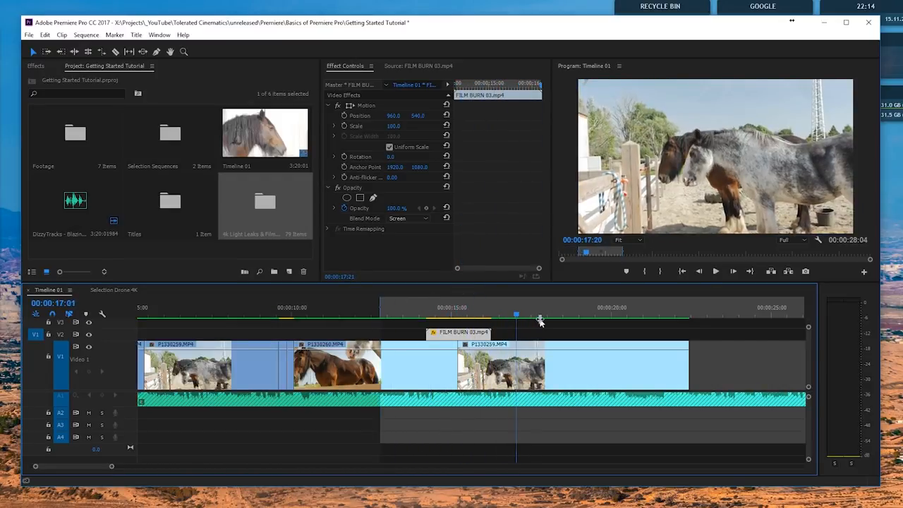
{"action": "key", "text": "o"}
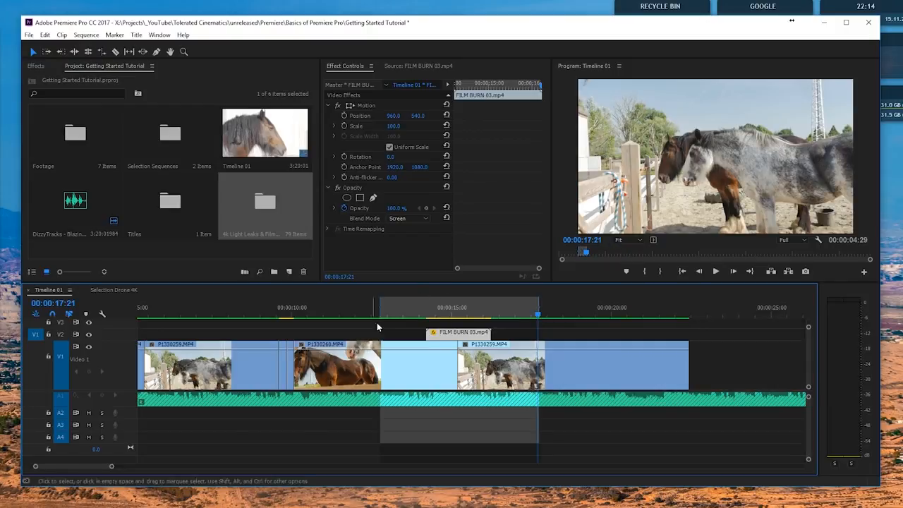
{"action": "left_click", "coordinate": [86, 35]}
{"action": "left_click", "coordinate": [54, 71]}
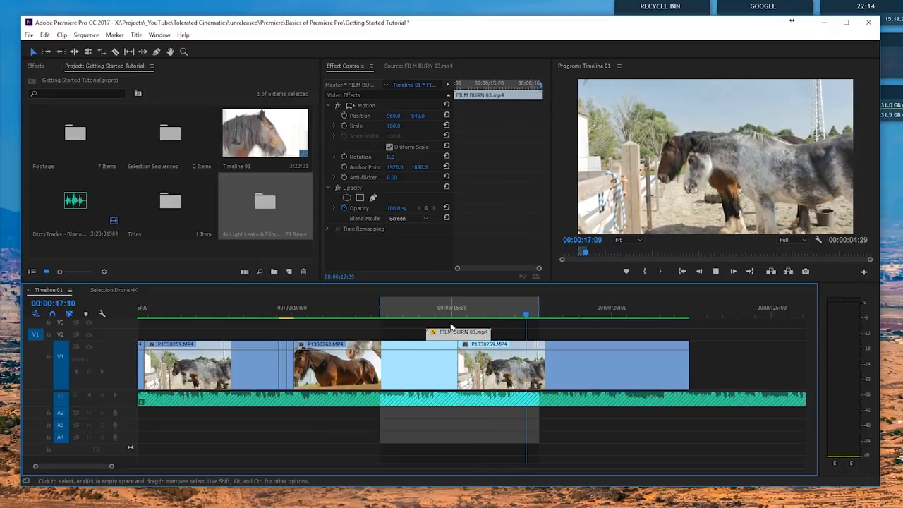
- Play the rendered film burn transition from 00:00:12:26 and delete the FILM BURN 03.mp4 overlay from V2
{"action": "left_click", "coordinate": [440, 310]}
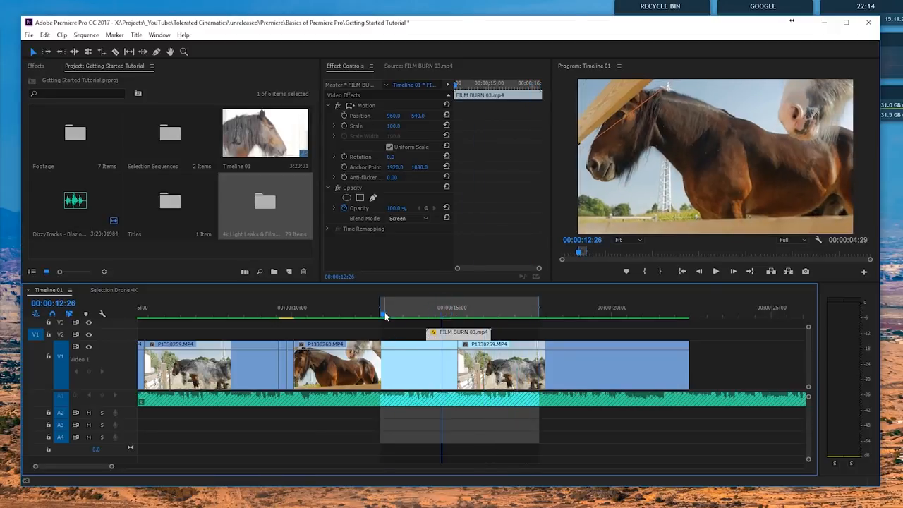
{"action": "left_click", "coordinate": [384, 312]}
{"action": "key", "text": "space"}
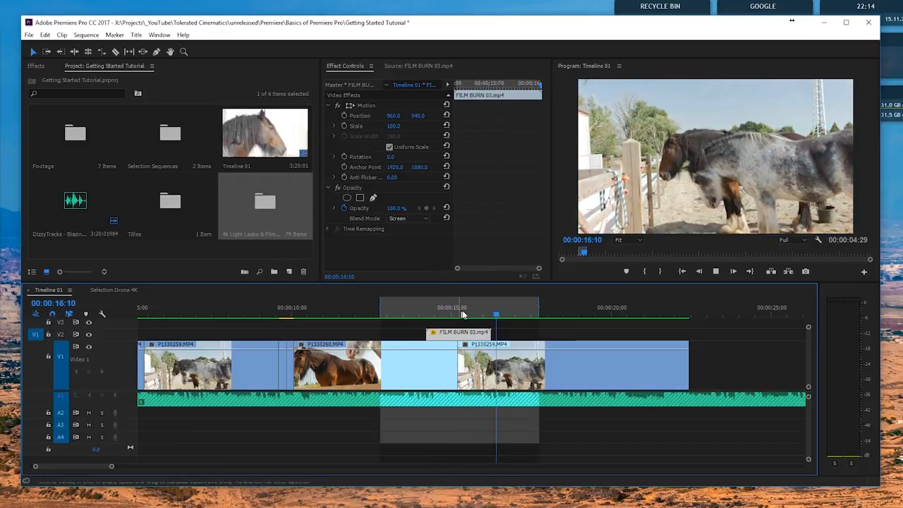
{"action": "key", "text": "space"}
{"action": "key", "text": "Delete"}
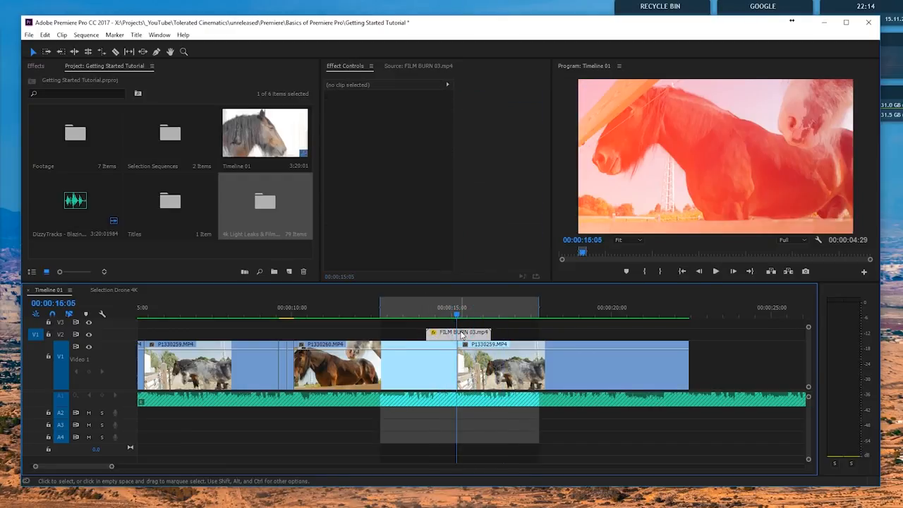
- Place FAST FILM BURN 06.mp4 from the overlays bin on V2 over the same cut and close the bin window
{"action": "left_click", "coordinate": [34, 66]}
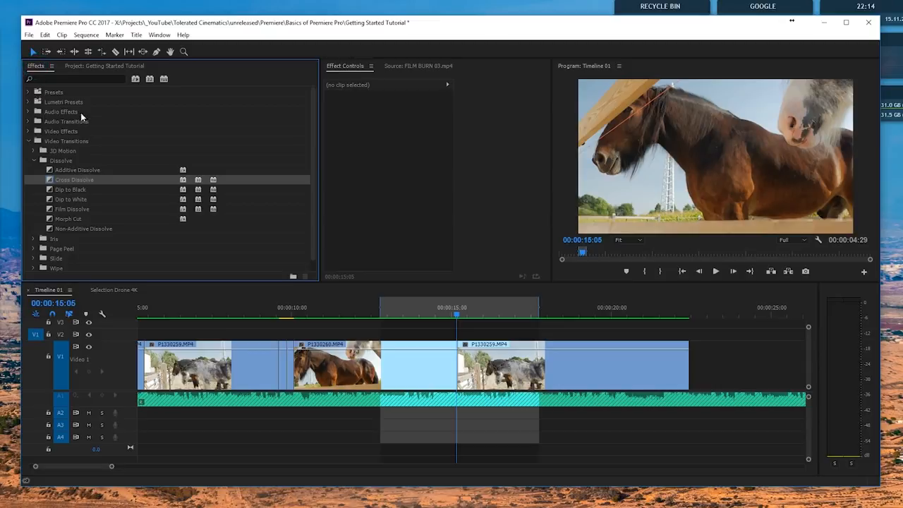
{"action": "left_click", "coordinate": [106, 66]}
{"action": "double_click", "coordinate": [280, 206]}
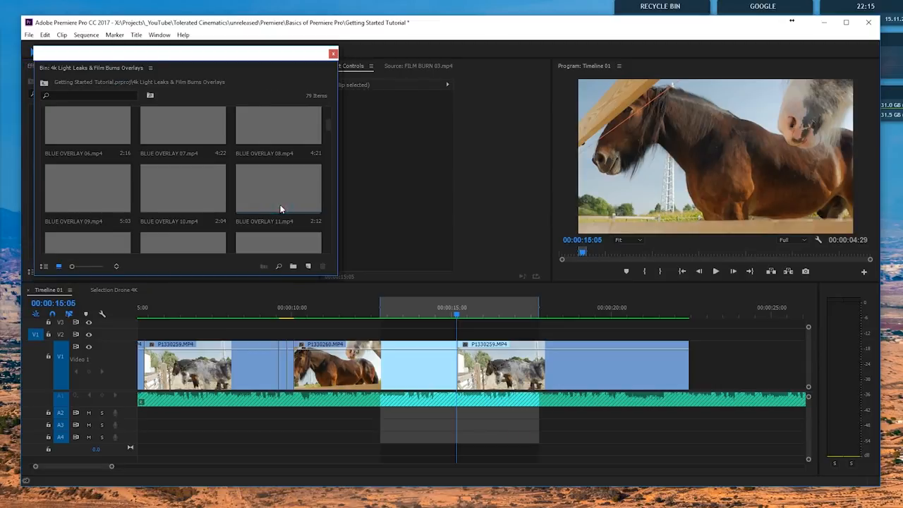
{"action": "scroll", "coordinate": [277, 191], "scroll_direction": "down", "scroll_amount": 5}
{"action": "left_click", "coordinate": [160, 193]}
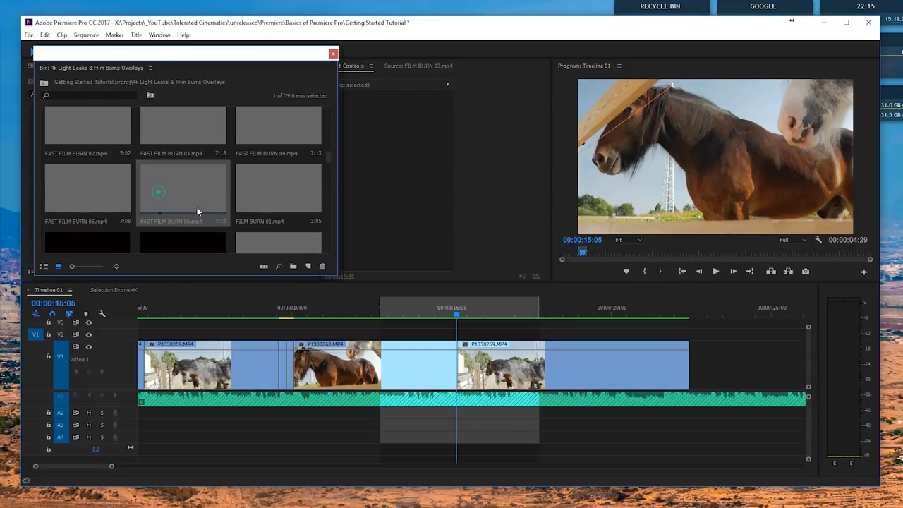
{"action": "mouse_move", "coordinate": [197, 208]}
{"action": "left_mouse_down"}
{"action": "mouse_move", "coordinate": [471, 326]}
{"action": "mouse_move", "coordinate": [407, 335]}
{"action": "left_mouse_up"}
{"action": "left_click", "coordinate": [413, 332]}
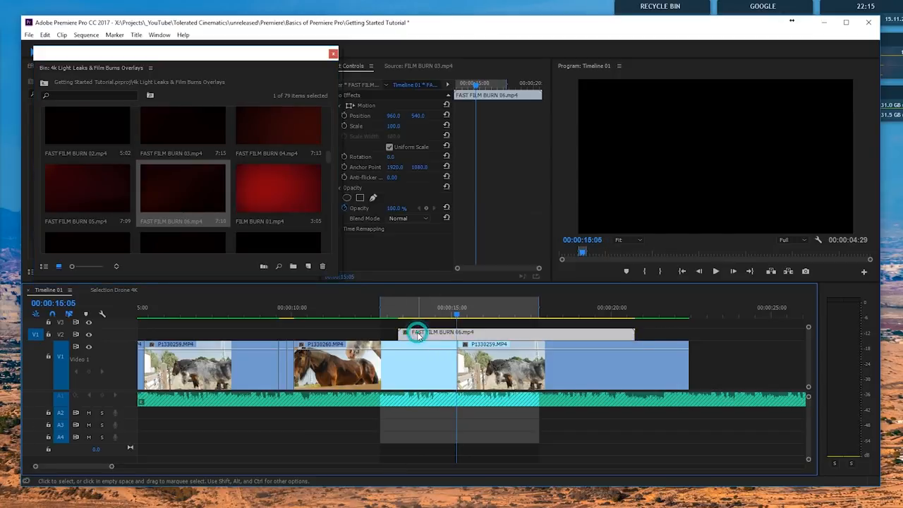
{"action": "left_click", "coordinate": [333, 54]}
- Set the blend mode of FAST FILM BURN 06.mp4 to Screen and play the overlay across the cut
{"action": "left_click", "coordinate": [409, 219]}
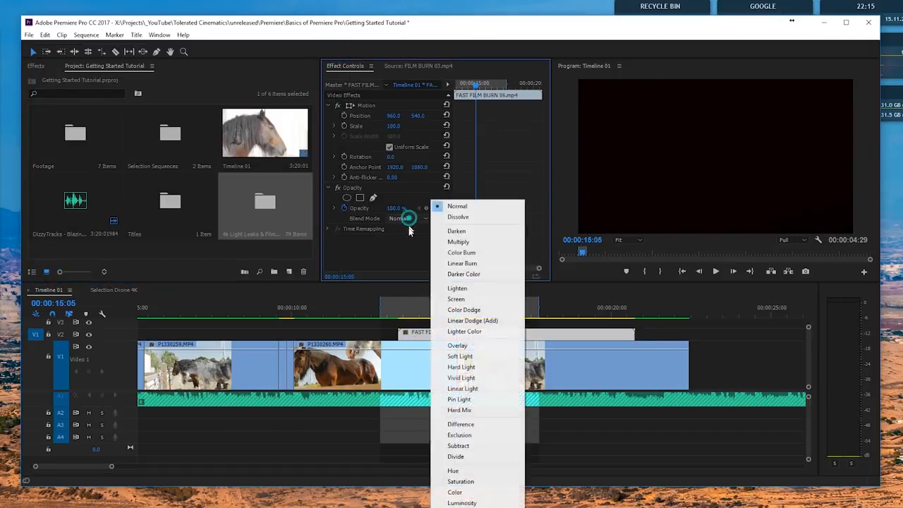
{"action": "left_click", "coordinate": [455, 299]}
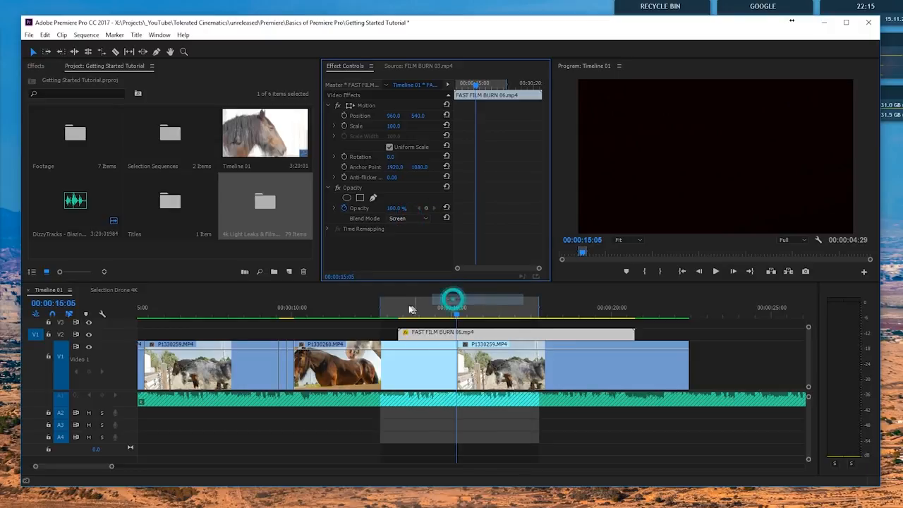
{"action": "left_click", "coordinate": [400, 309]}
{"action": "left_click", "coordinate": [393, 311]}
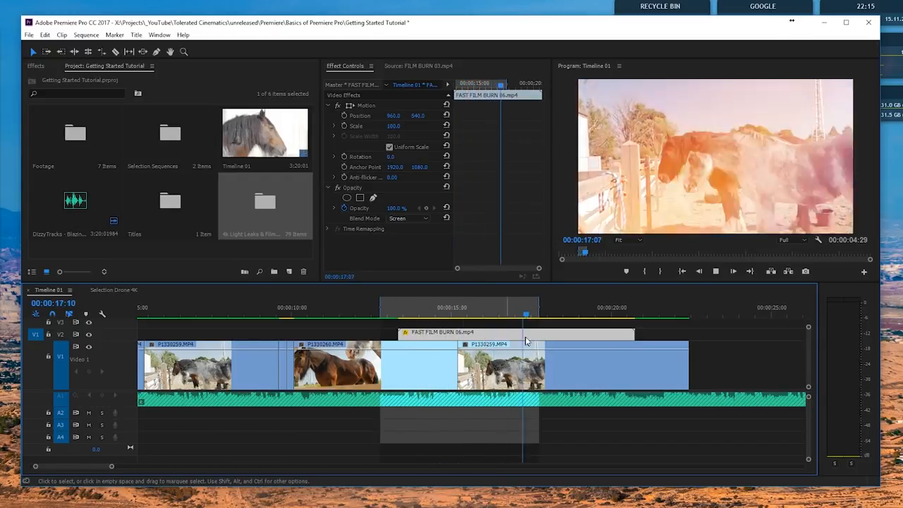
{"action": "key", "text": "space"}
- Move FAST FILM BURN 06.mp4 earlier on V2 so its flash lines up with the cut, and play from 00:00:14:04
{"action": "left_click", "coordinate": [540, 312]}
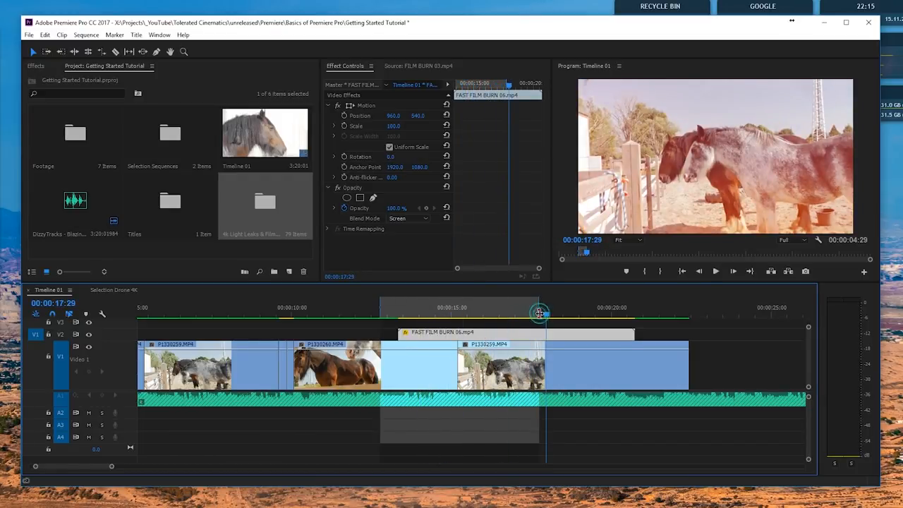
{"action": "left_click_drag", "start_coordinate": [540, 316], "coordinate": [462, 340]}
{"action": "left_click", "coordinate": [423, 314]}
{"action": "key", "text": "space"}
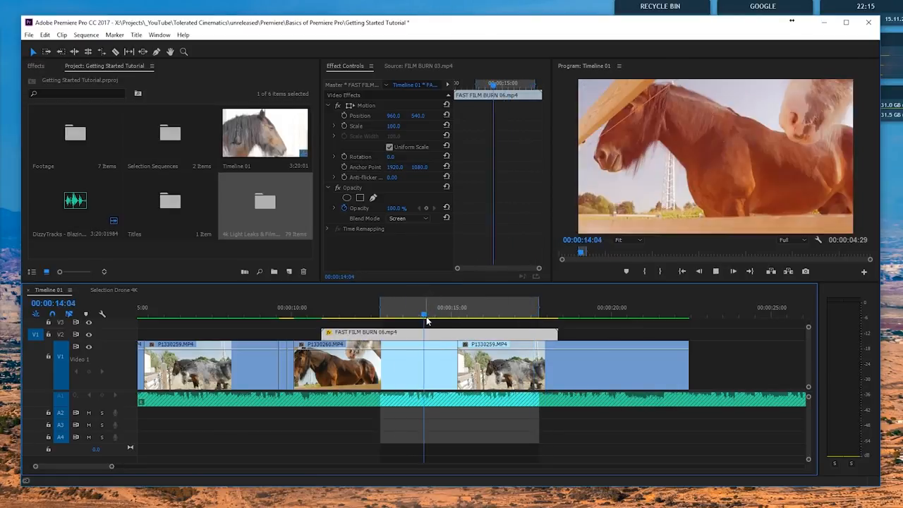